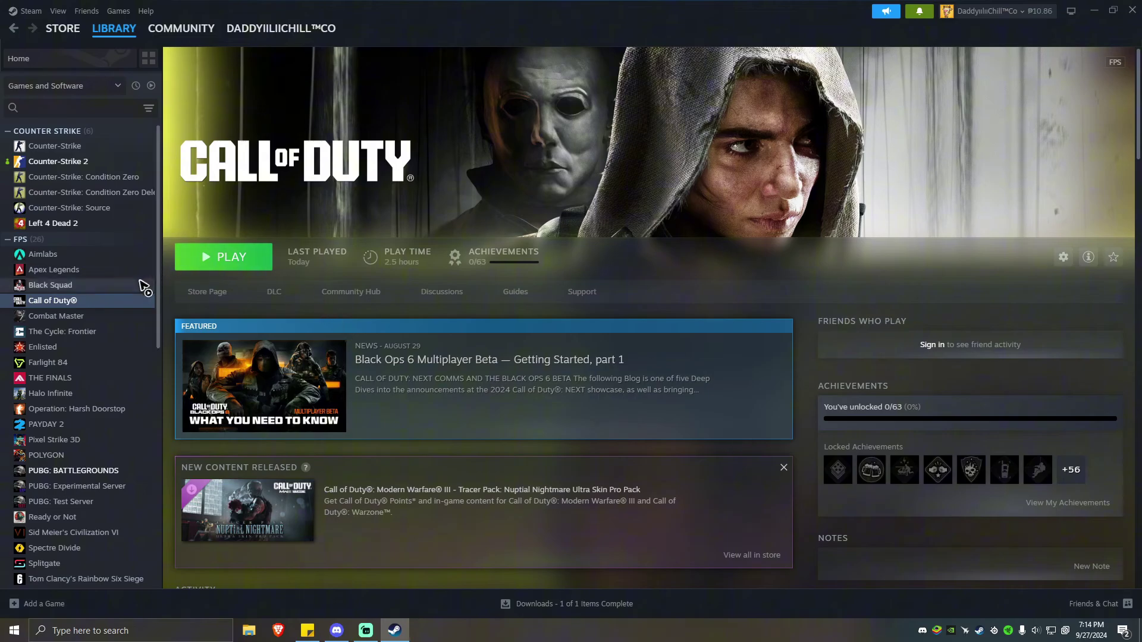
# Step: Verify the integrity of Call of Duty's game files from its Installed Files properties
pyautogui.rightClick(62, 305)
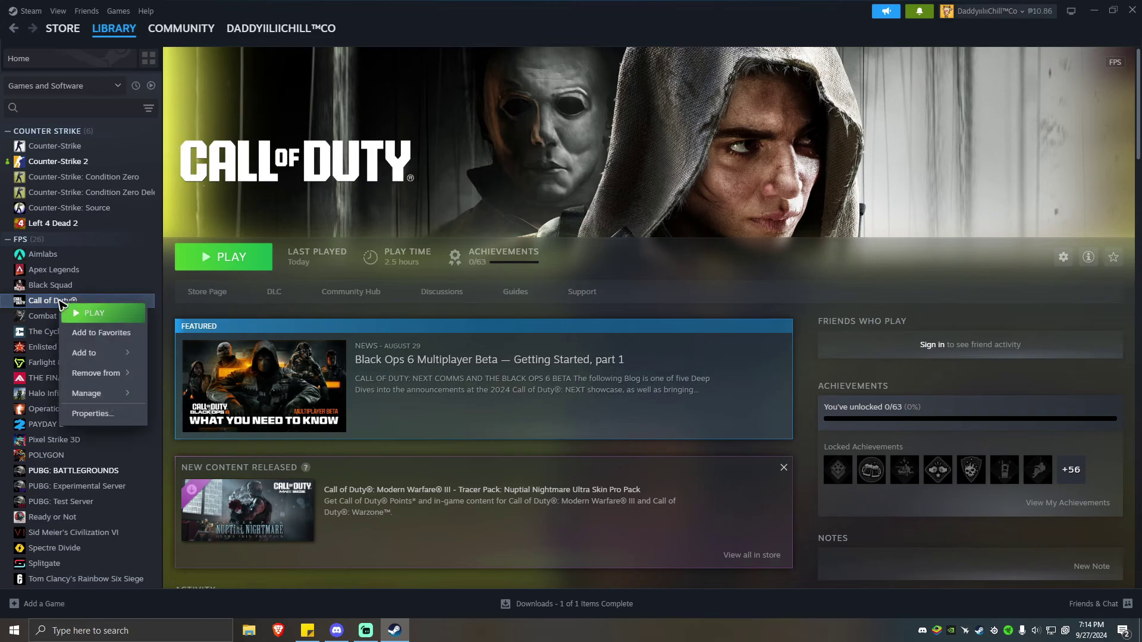
pyautogui.click(102, 409)
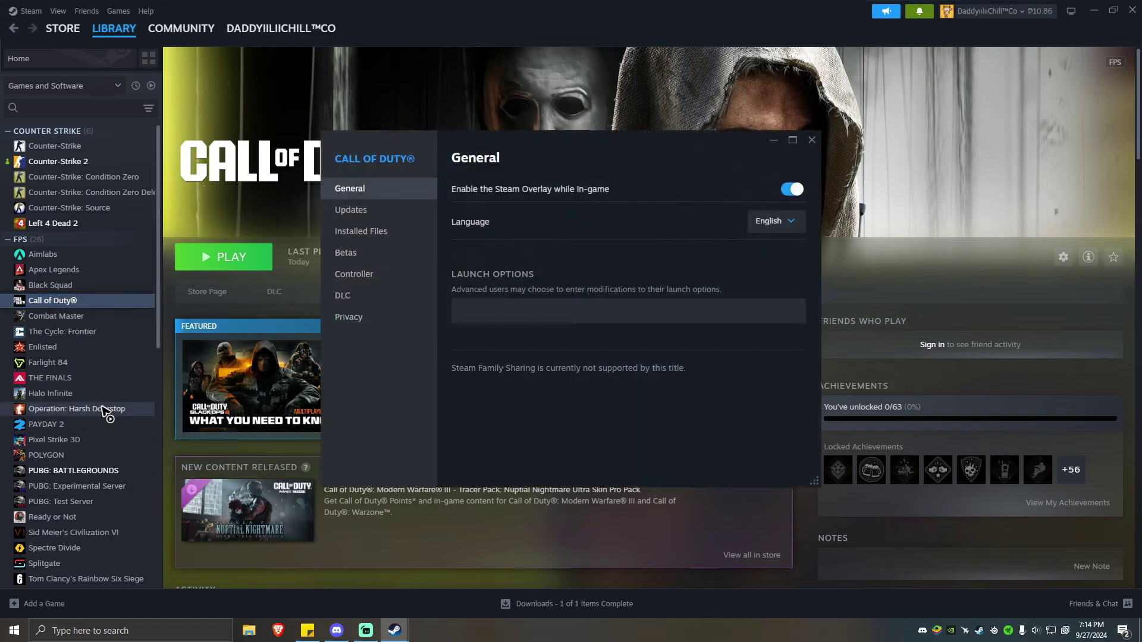
pyautogui.moveTo(513, 132)
pyautogui.mouseDown()
pyautogui.moveTo(547, 134)
pyautogui.moveTo(529, 144)
pyautogui.mouseUp()
pyautogui.click(399, 243)
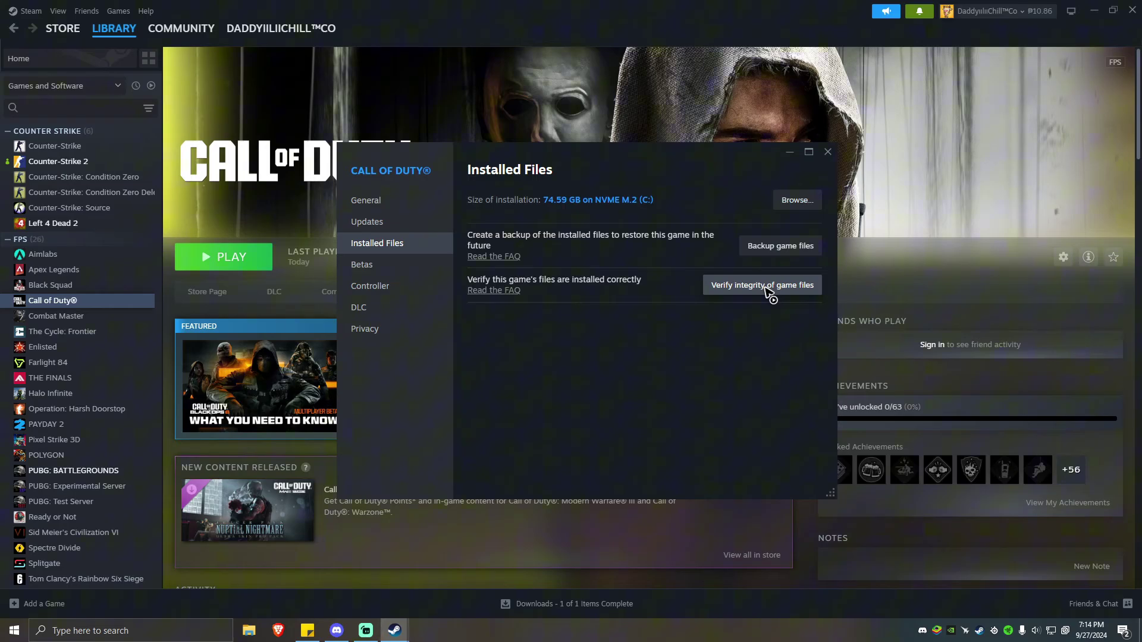
pyautogui.click(827, 151)
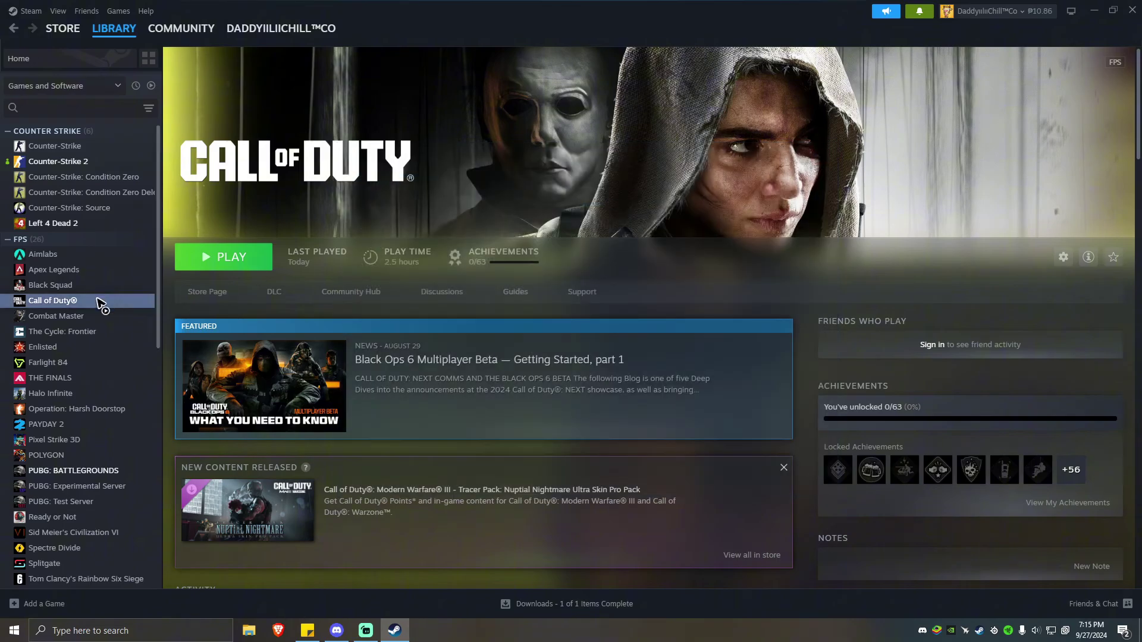
# Step: Browse Call of Duty's installed files to open the Call of Duty HQ folder in File Explorer
pyautogui.rightClick(100, 303)
pyautogui.click(141, 414)
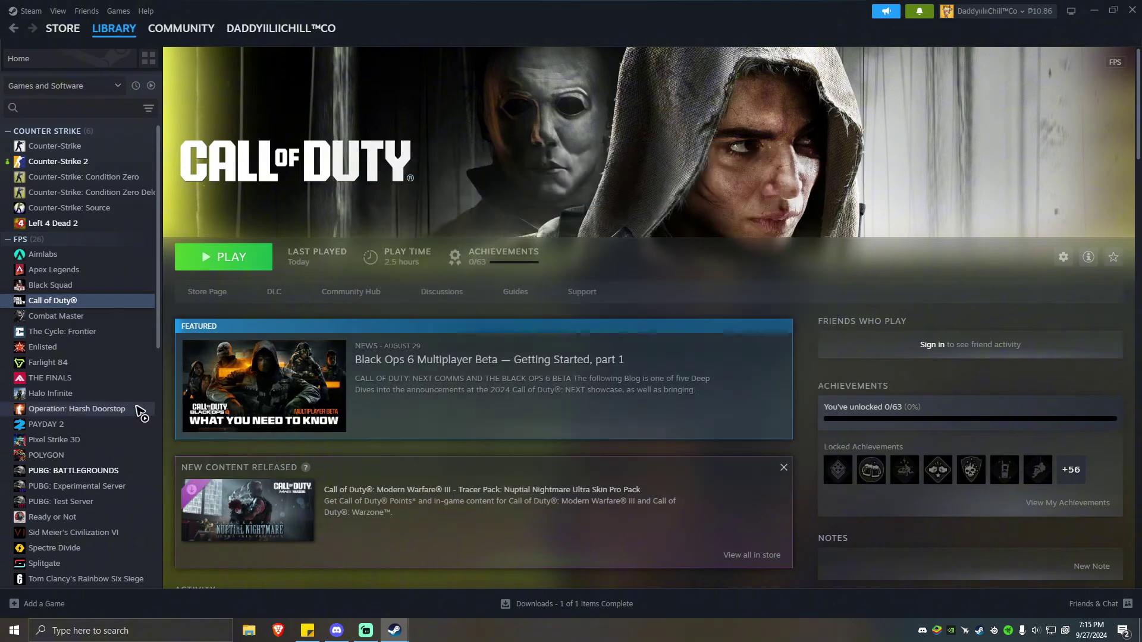
pyautogui.click(375, 231)
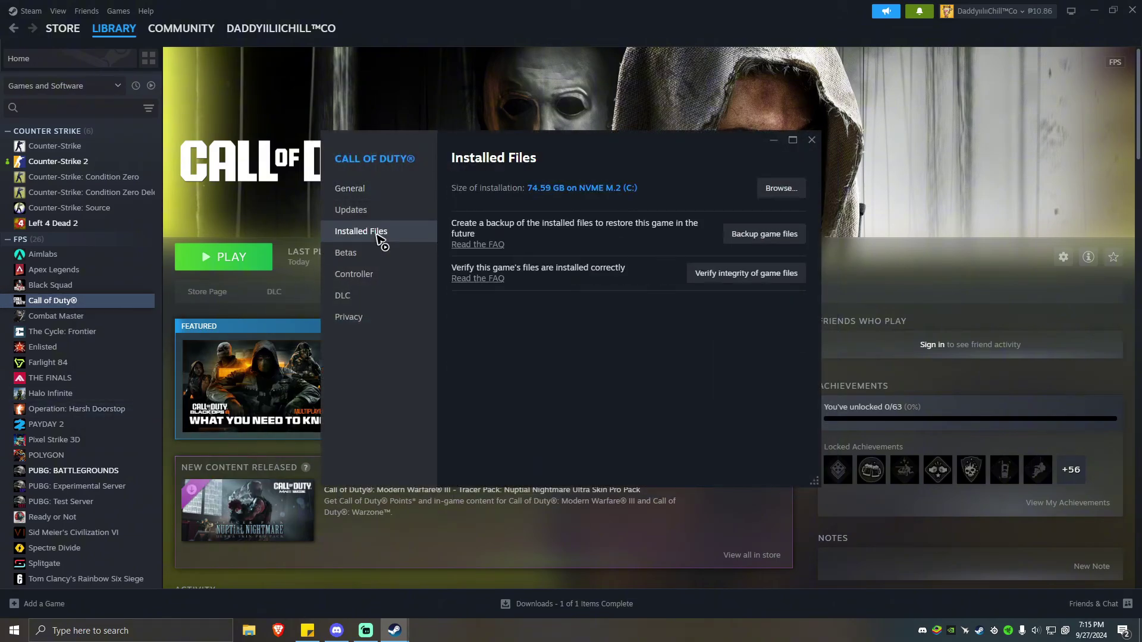
pyautogui.click(781, 189)
# Step: Select the cod application in the Call of Duty HQ folder and bring up its context menu
pyautogui.scroll(-5, 501, 161)
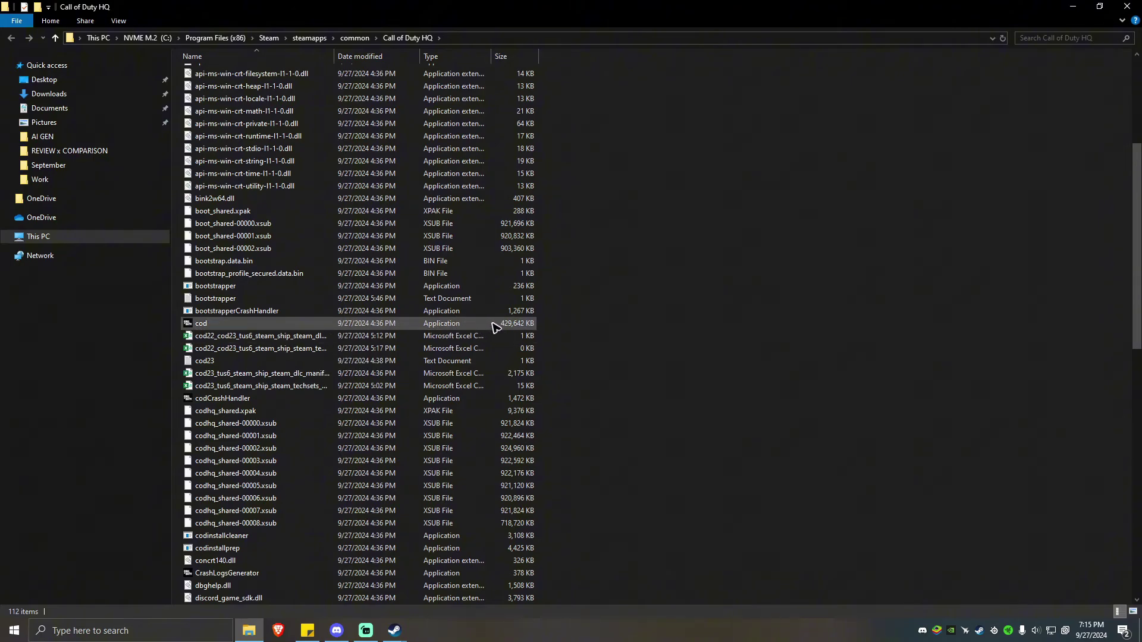
pyautogui.click(241, 322)
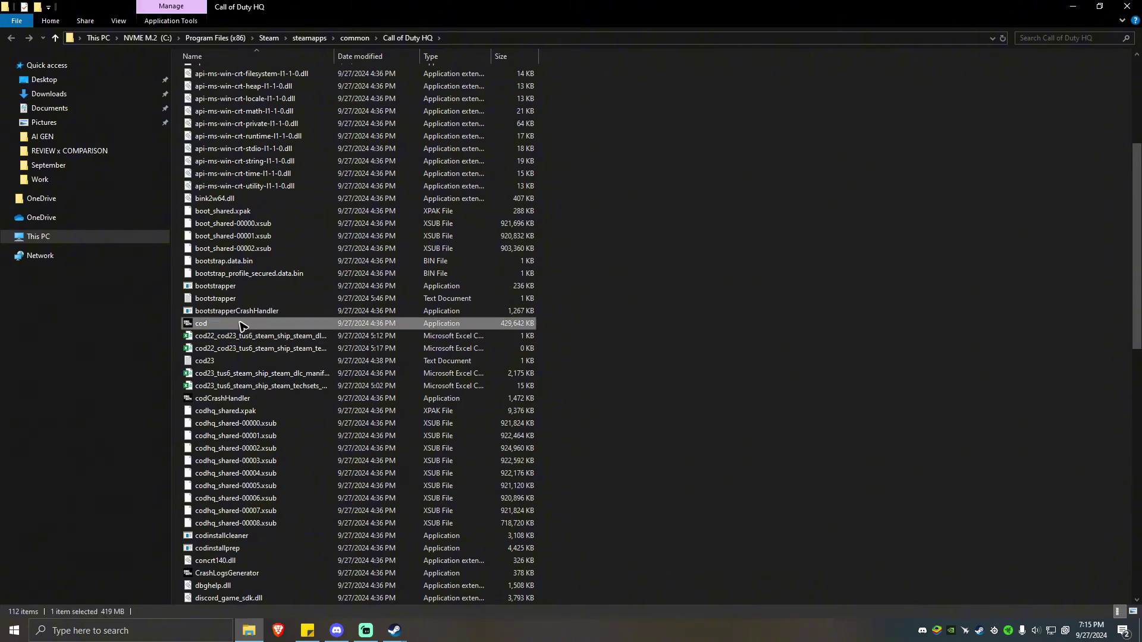
pyautogui.rightClick(241, 323)
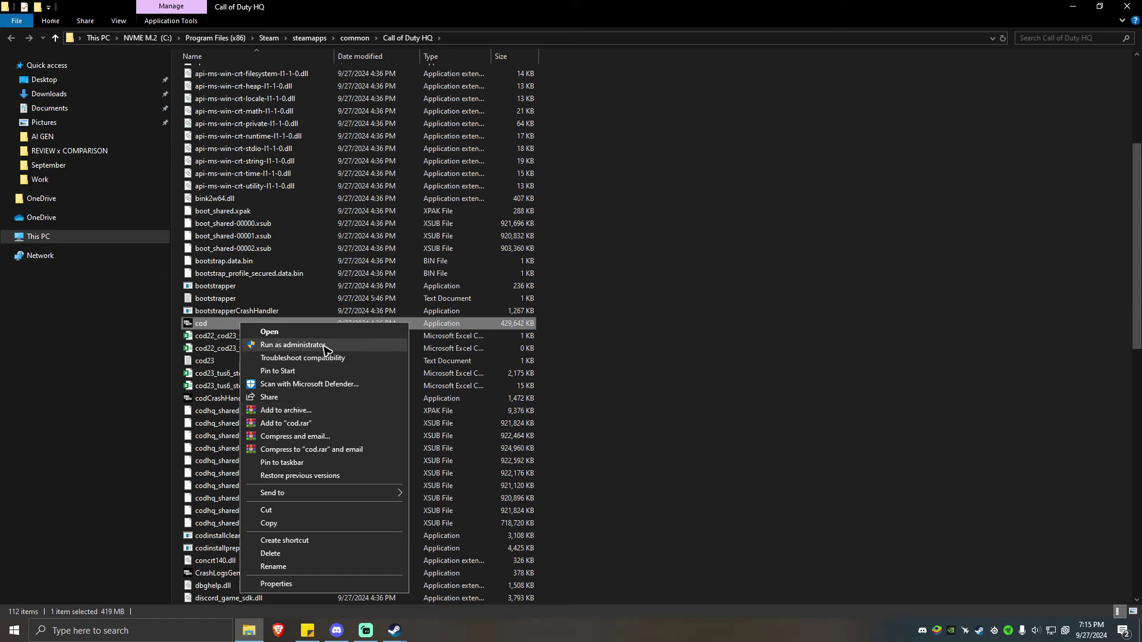
pyautogui.click(684, 305)
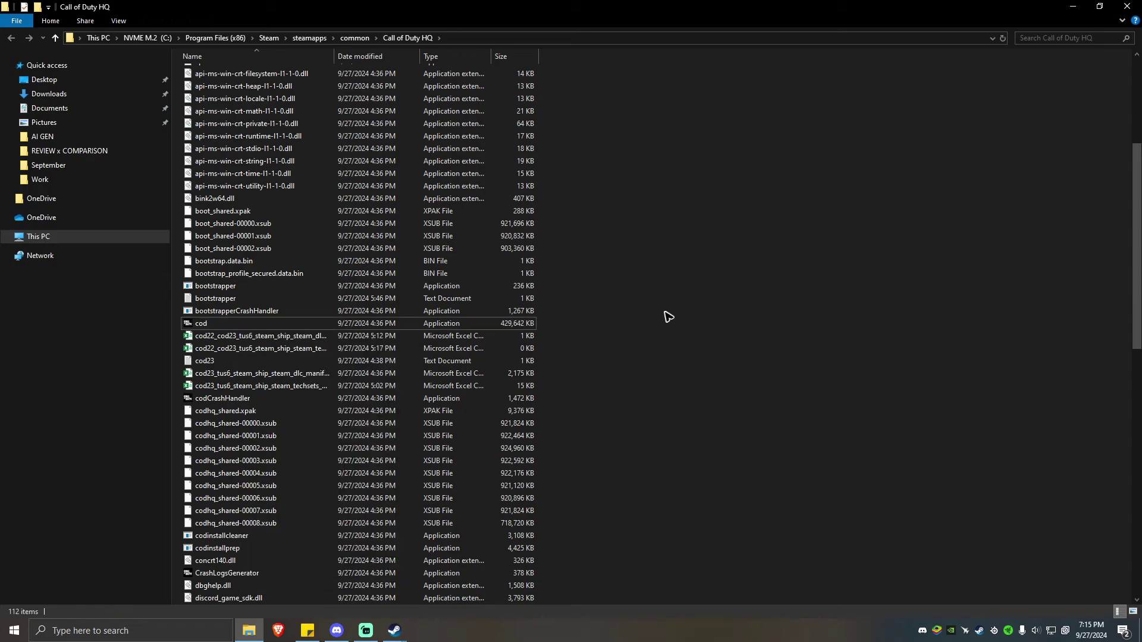
pyautogui.rightClick(246, 321)
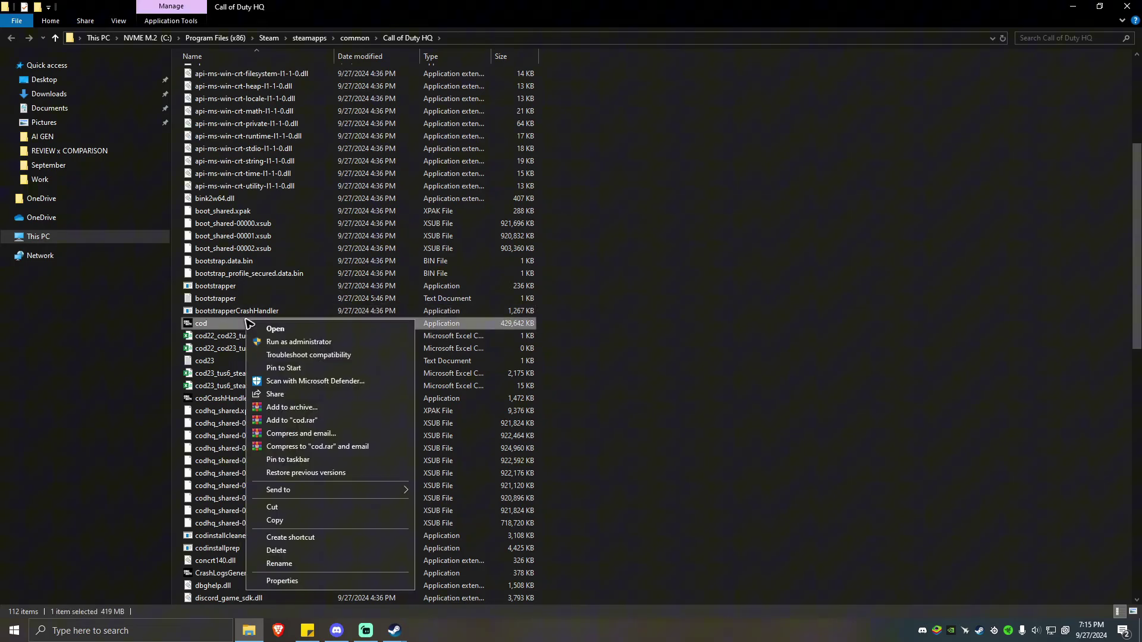
# Step: Tick Run this program as an administrator on cod's Compatibility tab and confirm with OK
pyautogui.click(281, 581)
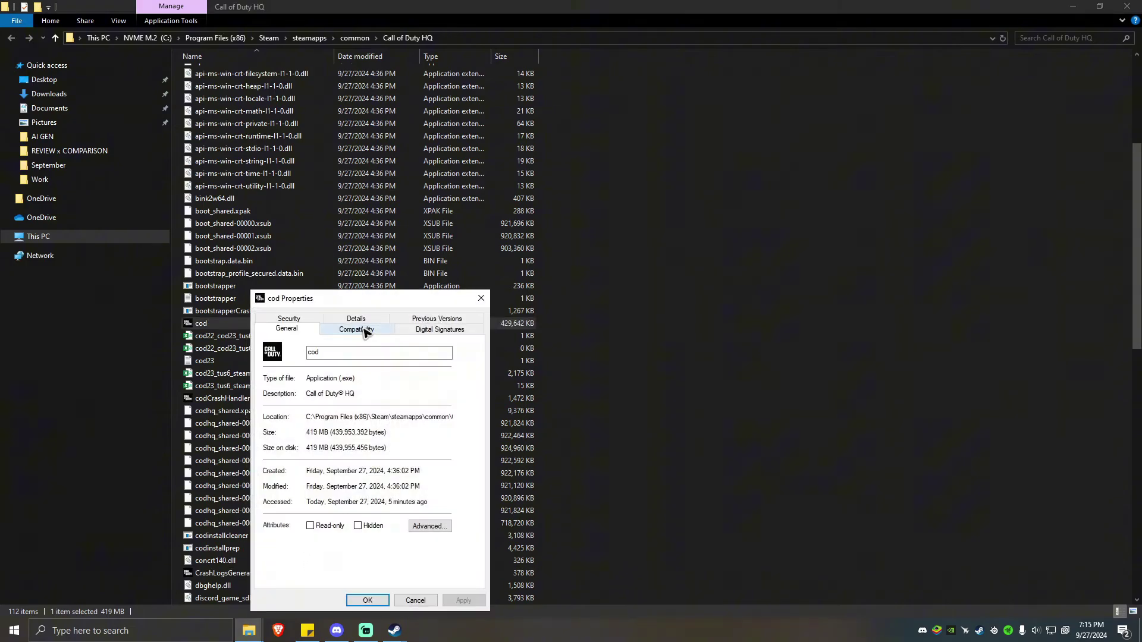
pyautogui.click(360, 328)
pyautogui.click(272, 518)
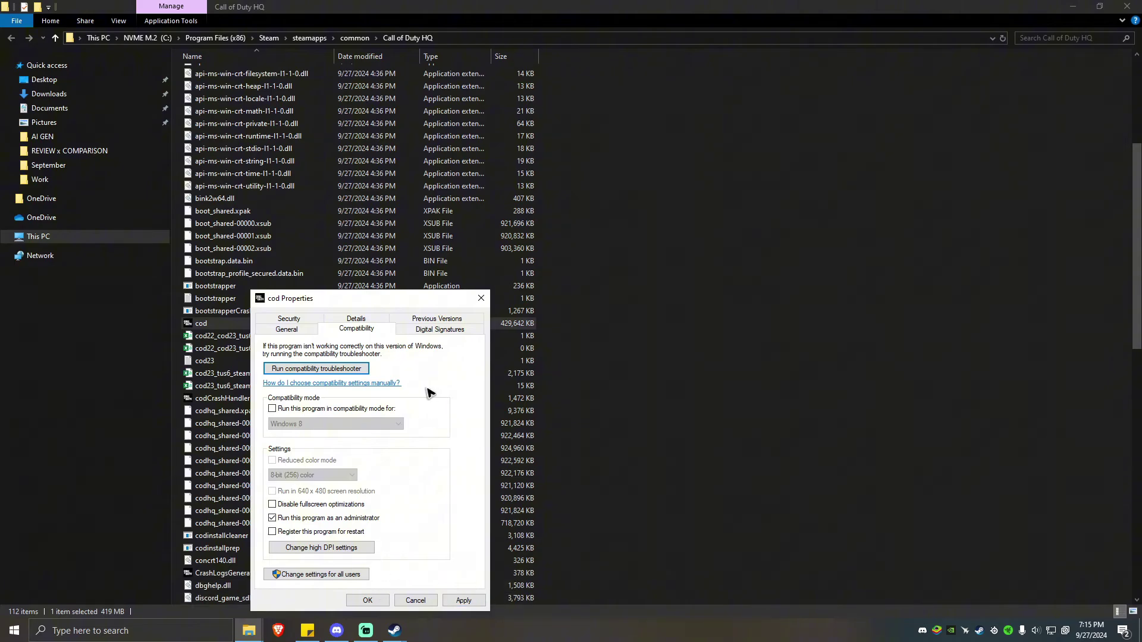
pyautogui.moveTo(372, 299); pyautogui.dragTo(533, 166)
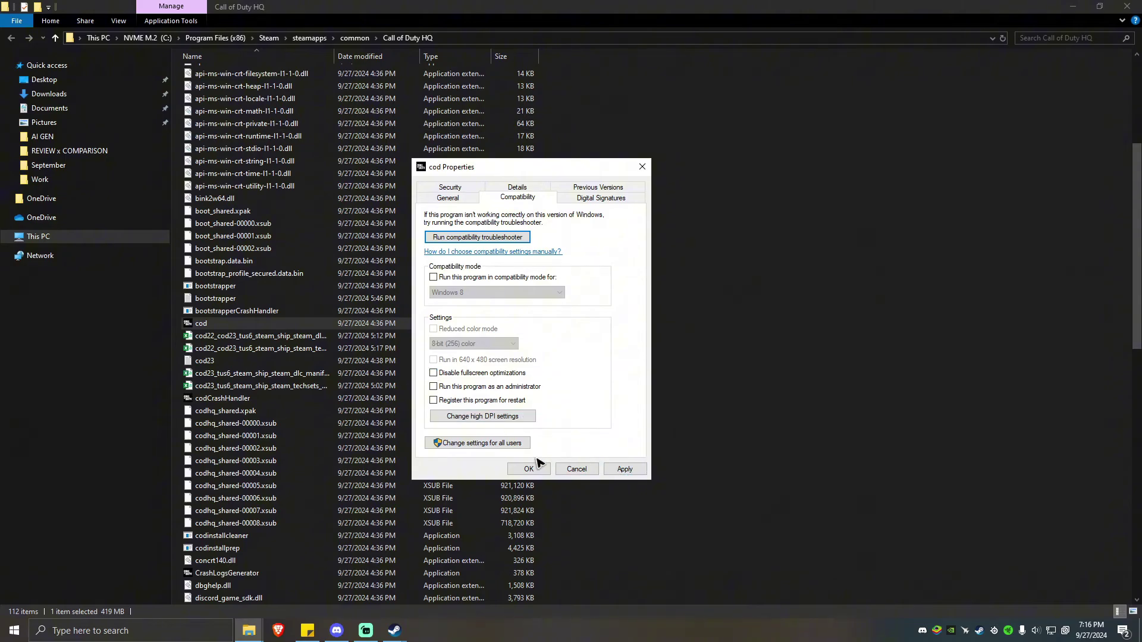
pyautogui.click(642, 166)
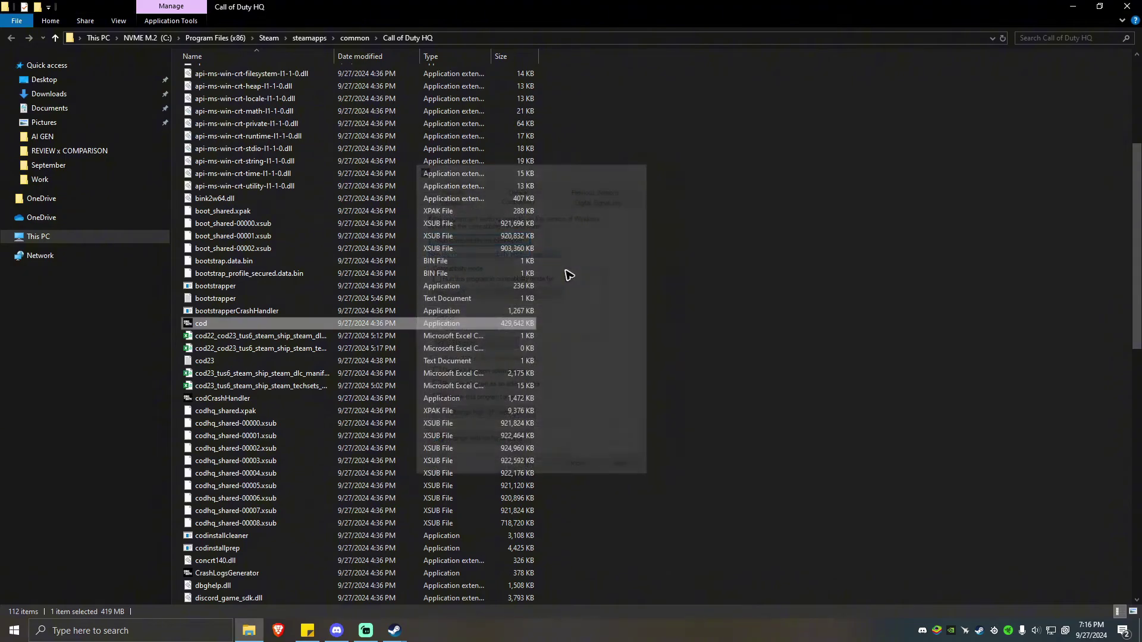
# Step: Clear the download cache from Steam's Downloads settings, then close the Settings window
pyautogui.moveTo(394, 630)
pyautogui.click(380, 571)
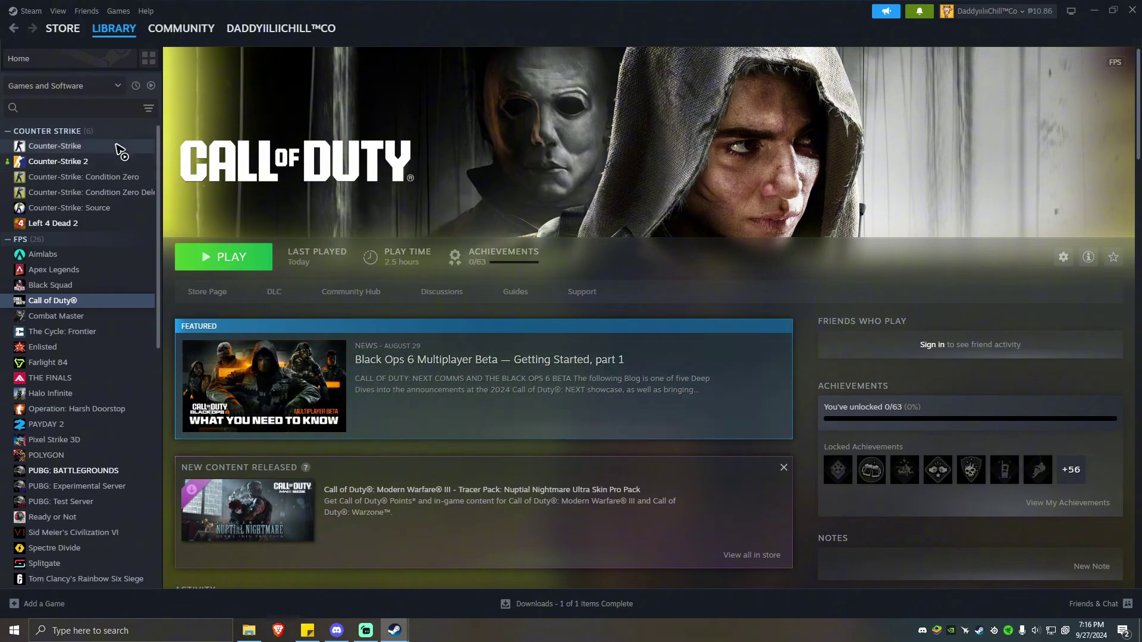
pyautogui.click(24, 10)
pyautogui.click(18, 11)
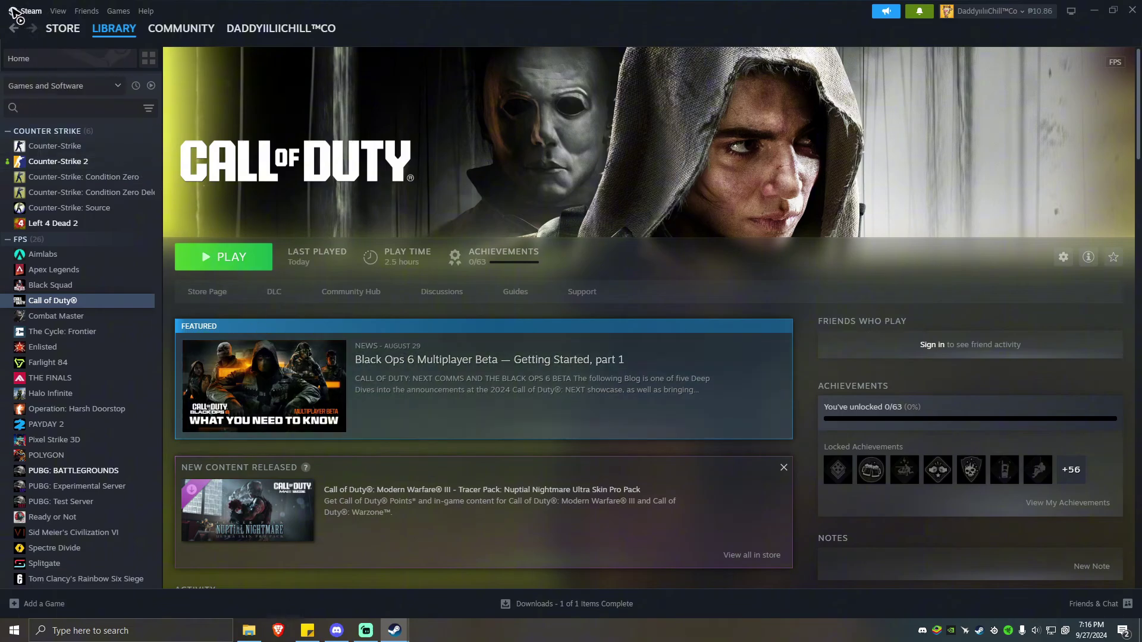
pyautogui.click(18, 11)
pyautogui.click(38, 129)
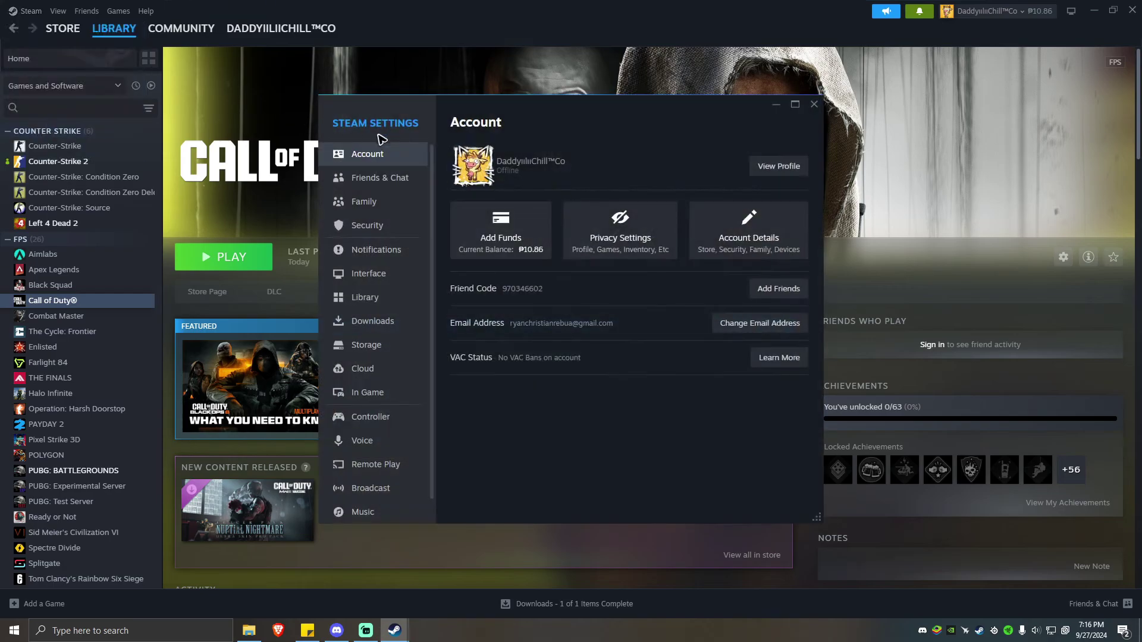
pyautogui.click(364, 322)
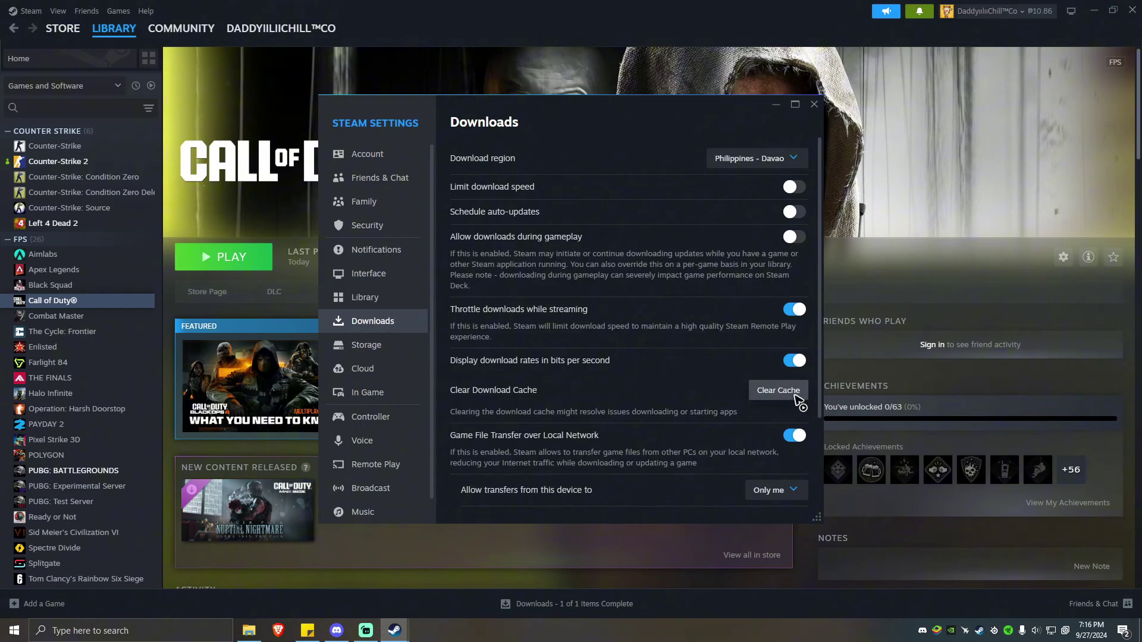
pyautogui.scroll(-2, 798, 390)
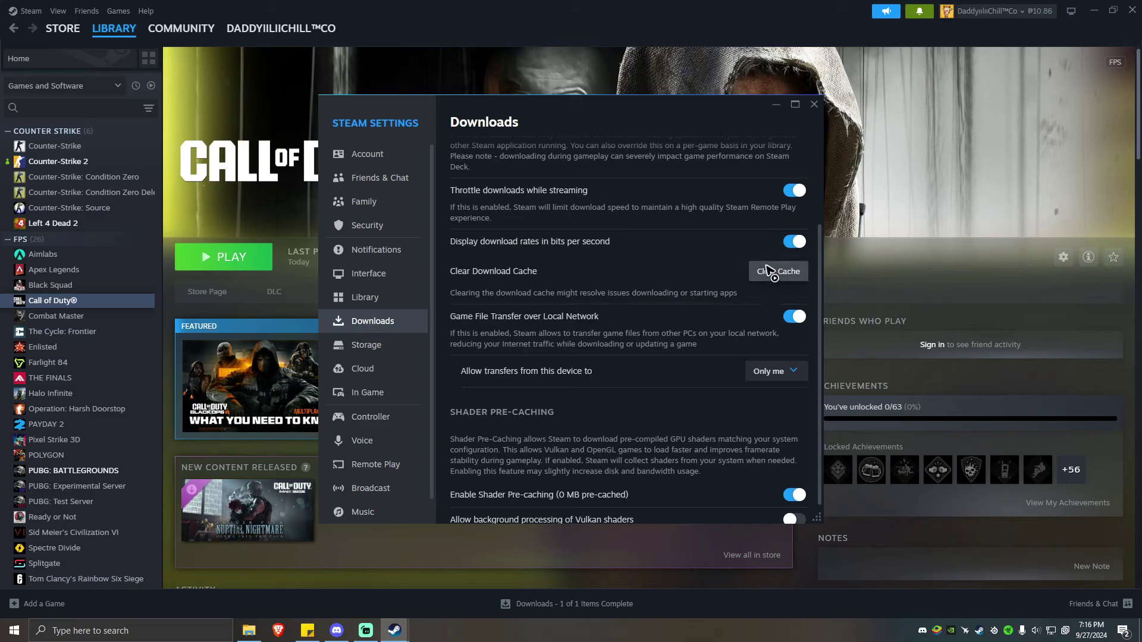
pyautogui.click(814, 105)
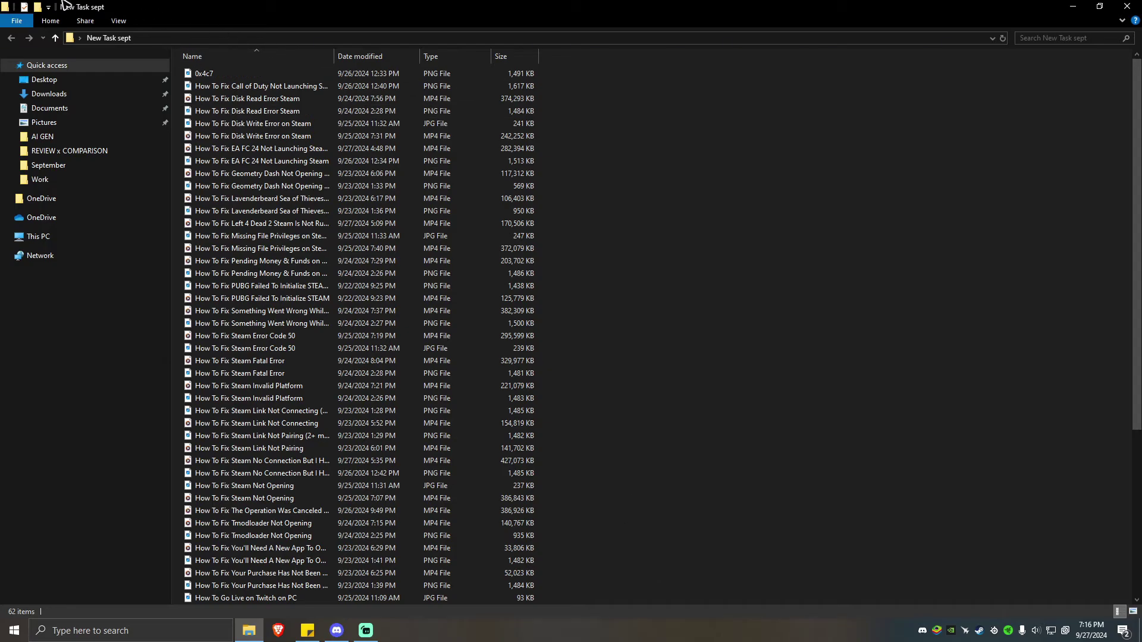
# Step: Delete the Call of Duty folder from the Documents folder
pyautogui.click(57, 109)
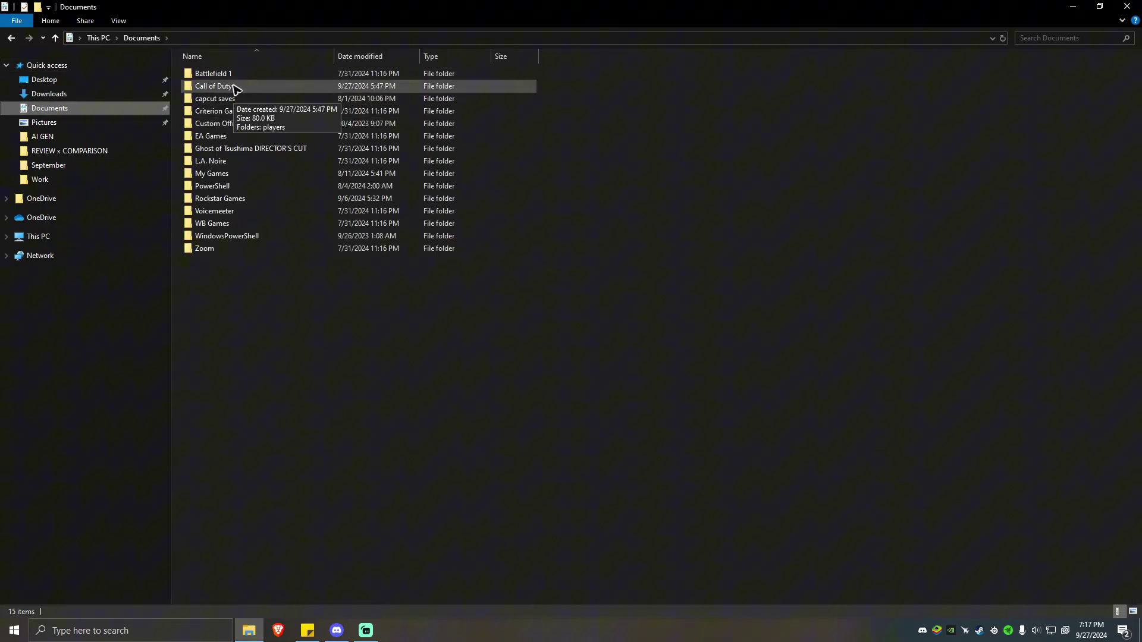
pyautogui.click(234, 88)
pyautogui.rightClick(235, 88)
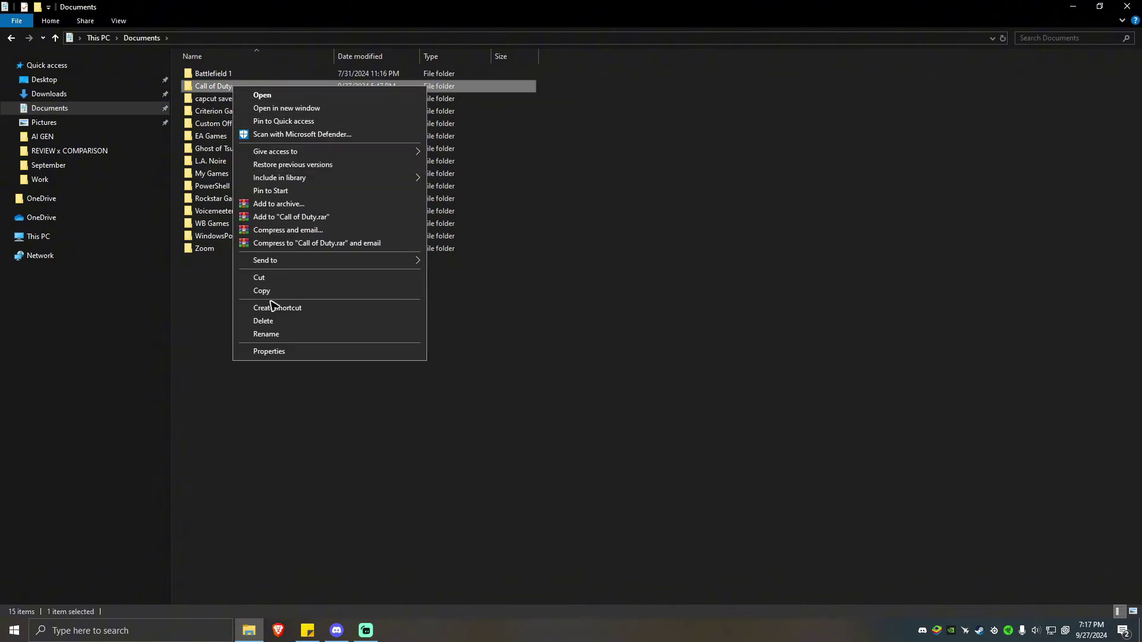
pyautogui.click(301, 320)
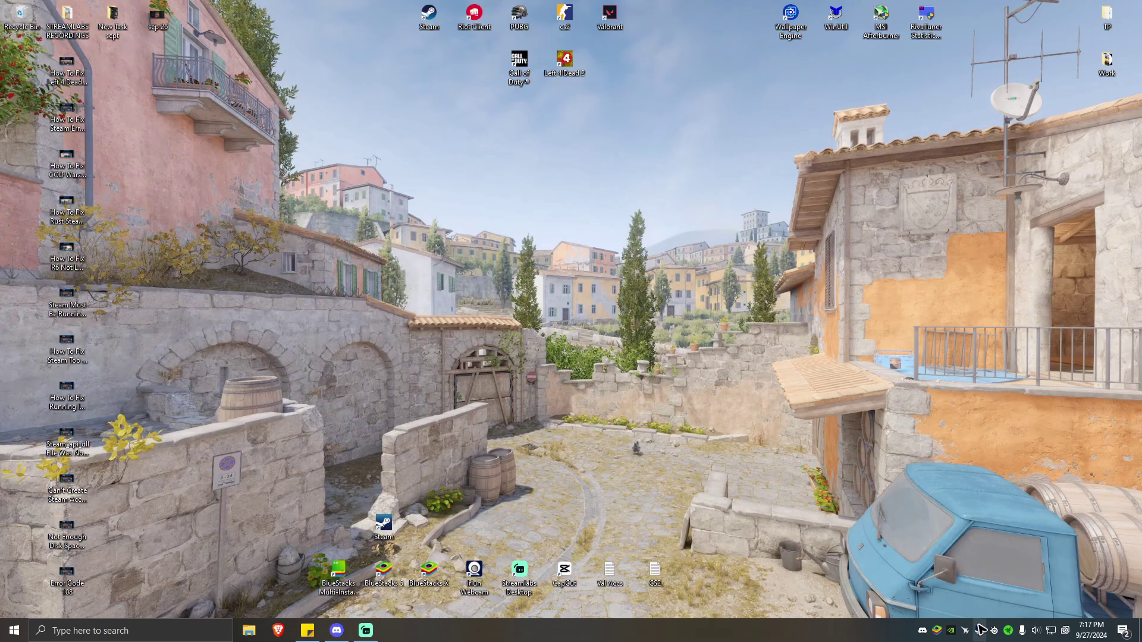
pyautogui.rightClick(978, 630)
pyautogui.click(690, 273)
# Step: Search Windows for 'graphics' and open the Graphics settings page
pyautogui.click(169, 630)
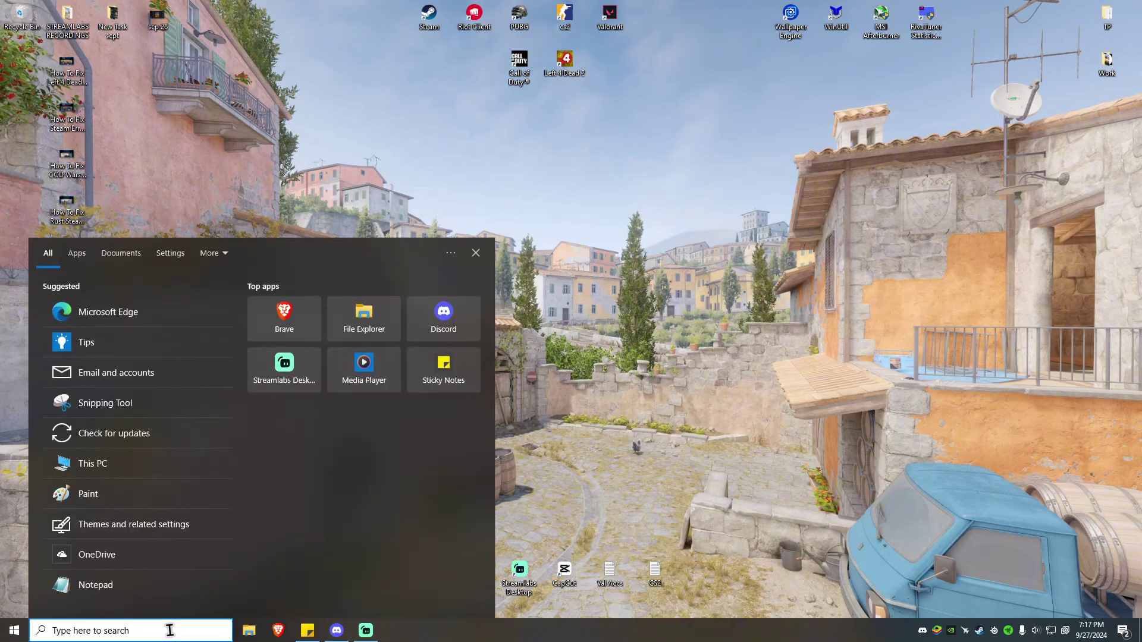
pyautogui.write('graphics')
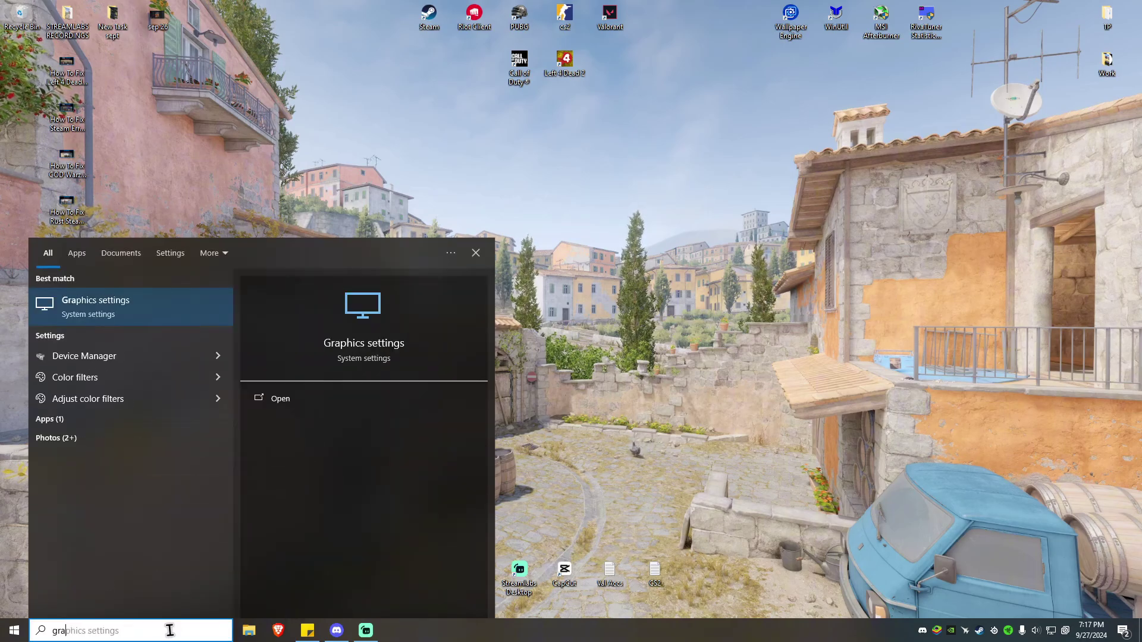
pyautogui.press('Return')
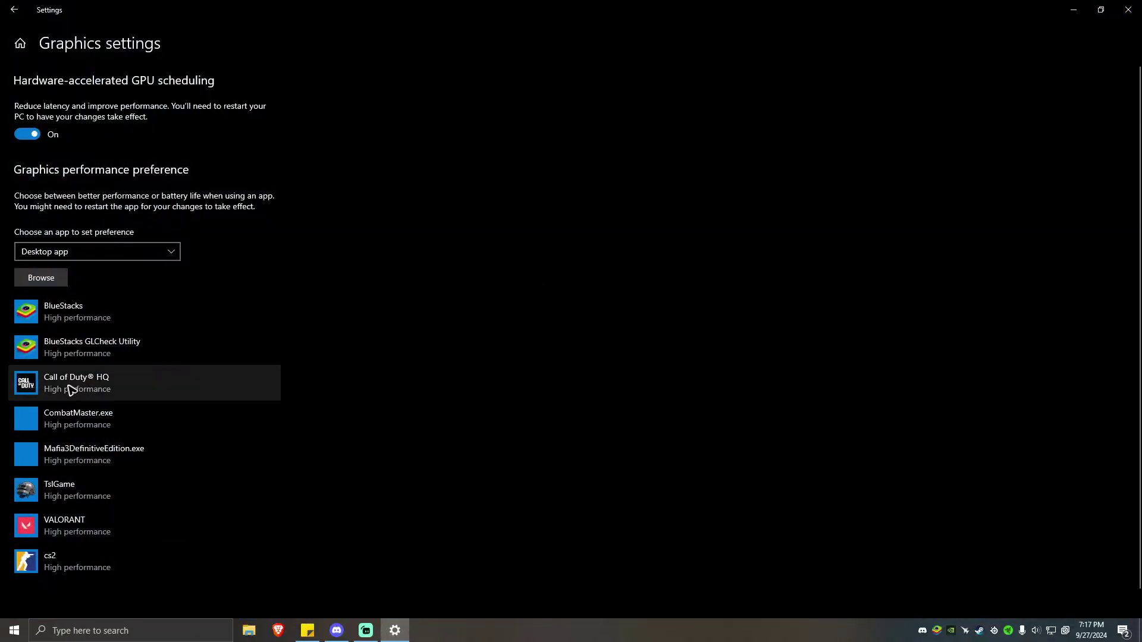
pyautogui.click(45, 281)
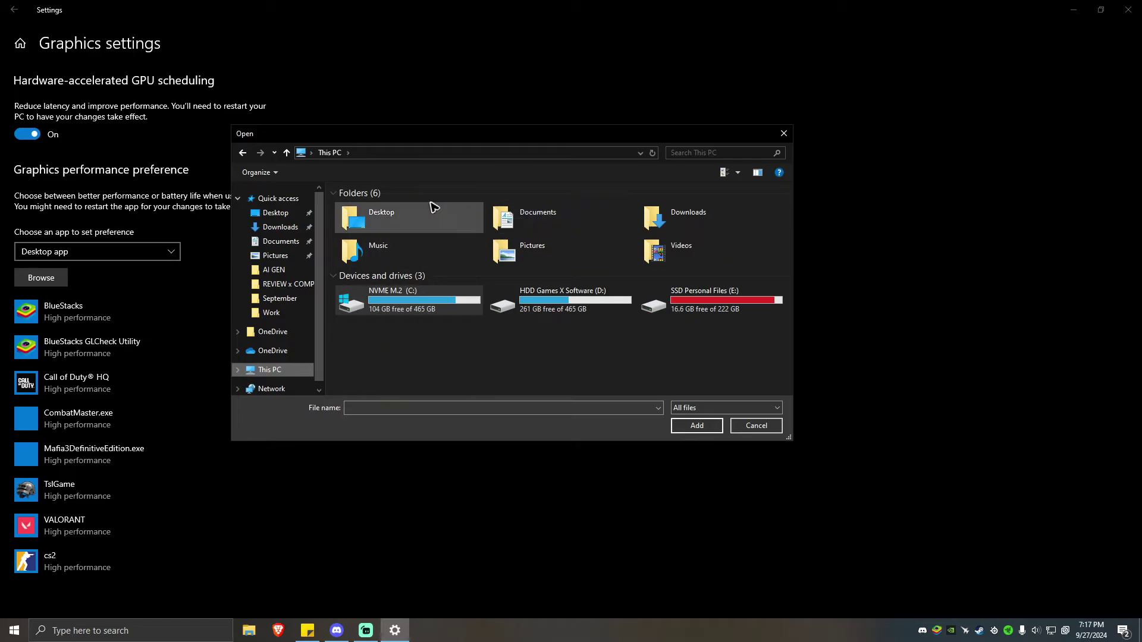
pyautogui.doubleClick(409, 298)
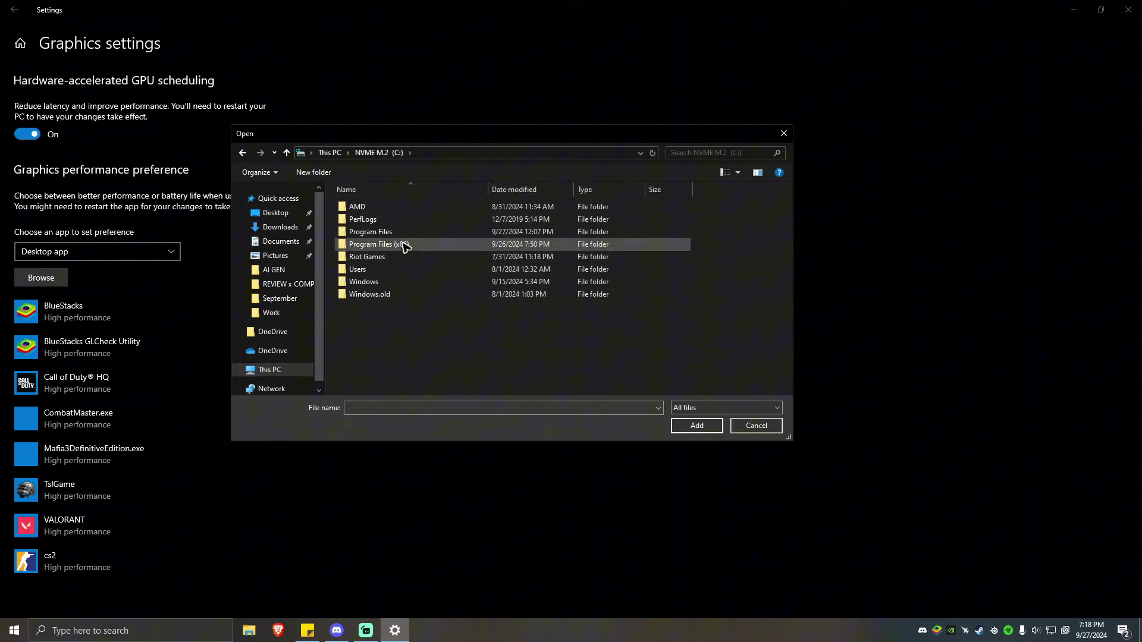
pyautogui.doubleClick(403, 245)
pyautogui.scroll(-5, 410, 262)
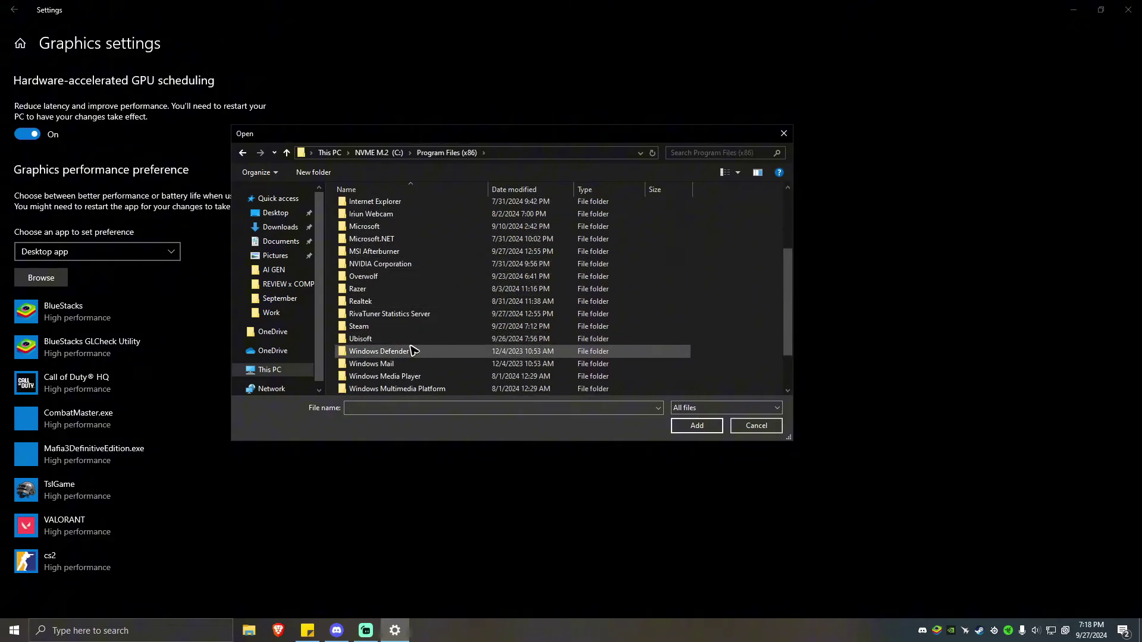
pyautogui.doubleClick(393, 330)
pyautogui.scroll(-3, 393, 297)
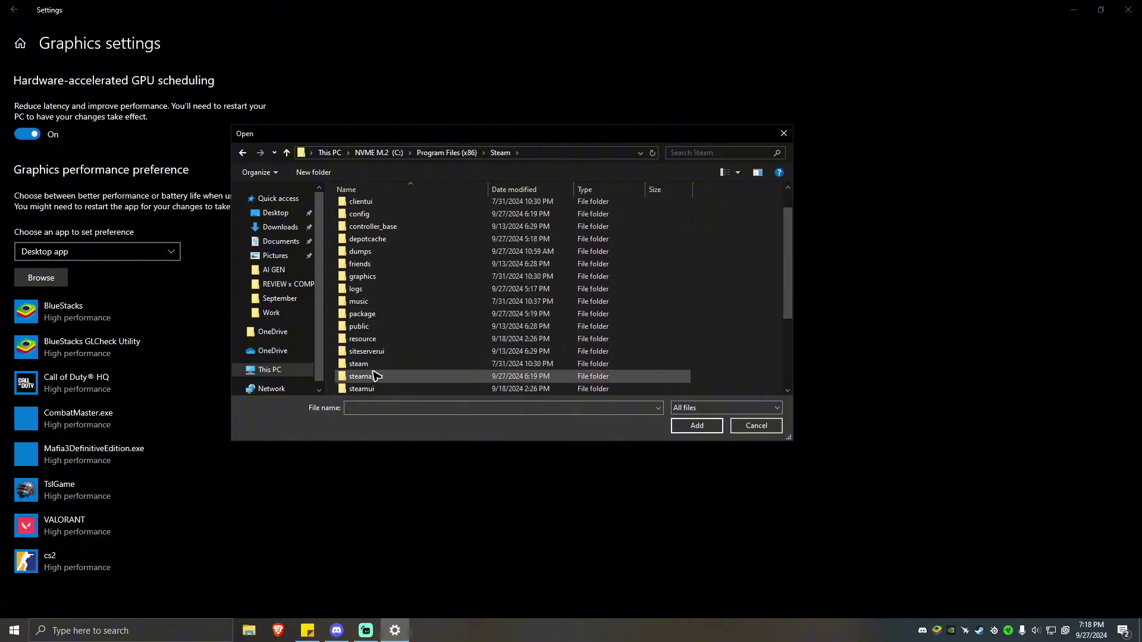
pyautogui.doubleClick(370, 376)
pyautogui.doubleClick(362, 208)
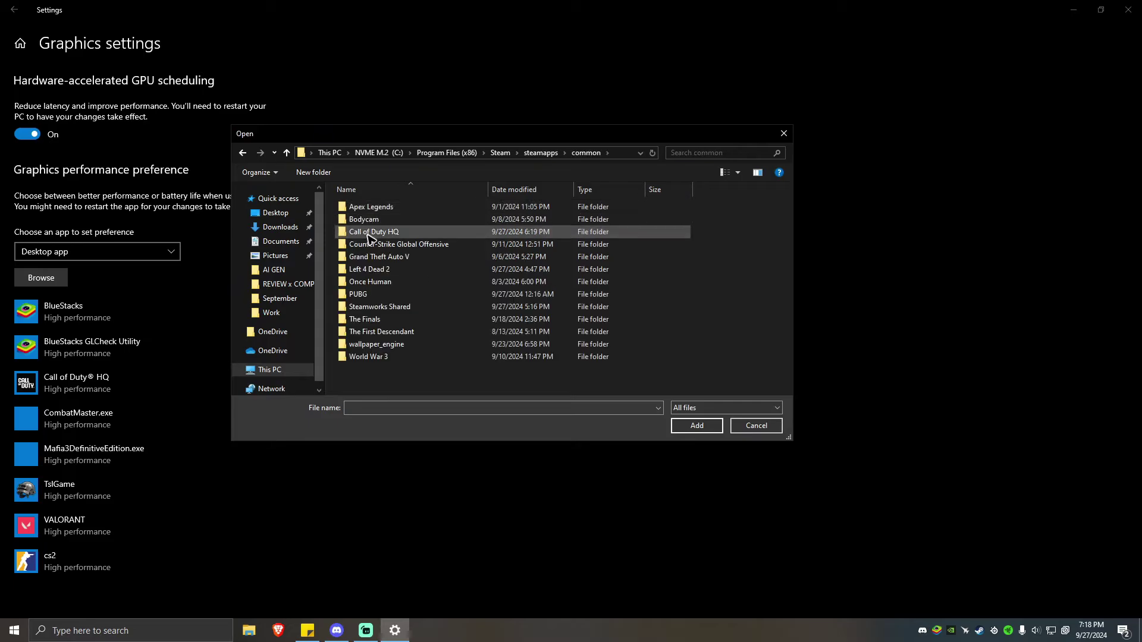
pyautogui.doubleClick(369, 233)
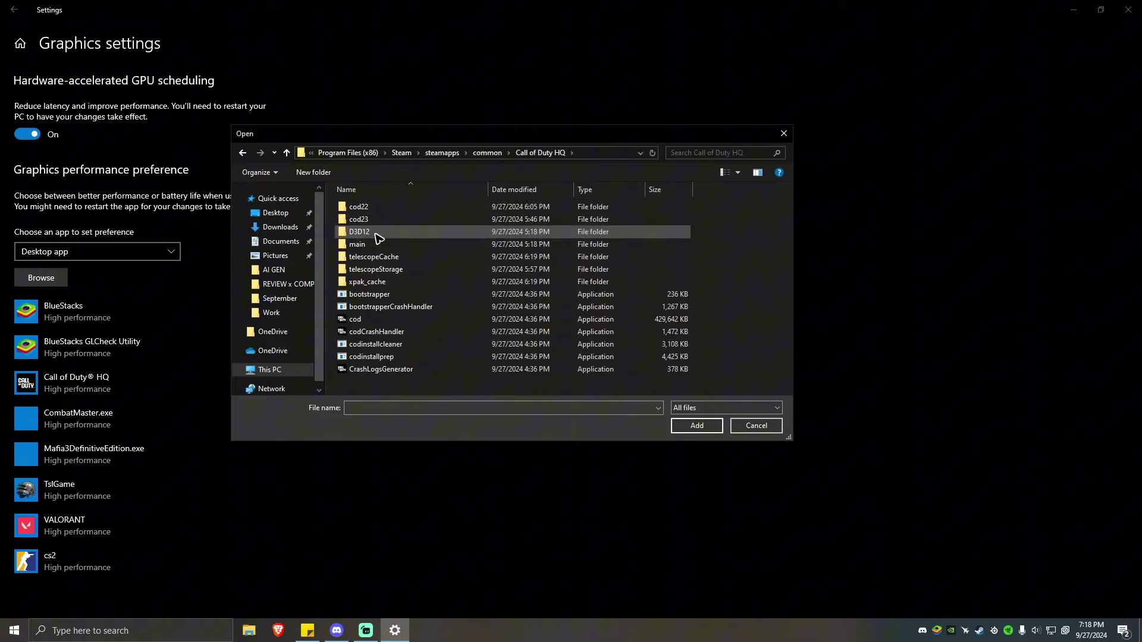
pyautogui.click(365, 320)
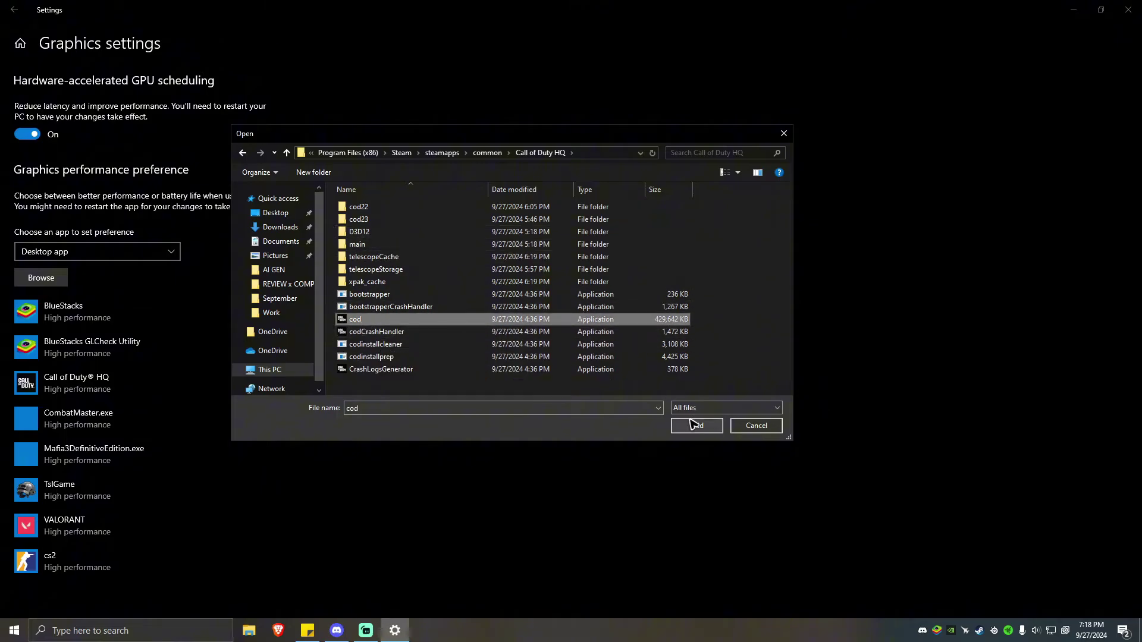
pyautogui.click(784, 136)
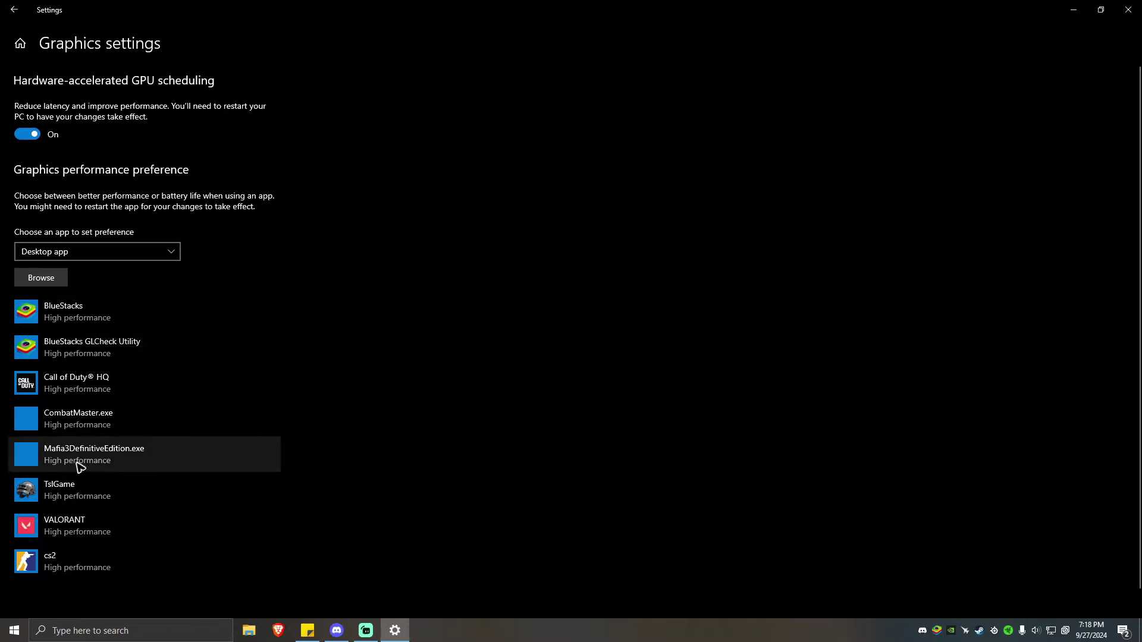
# Step: Check that Call of Duty HQ's graphics preference is High performance, then close Settings
pyautogui.click(77, 397)
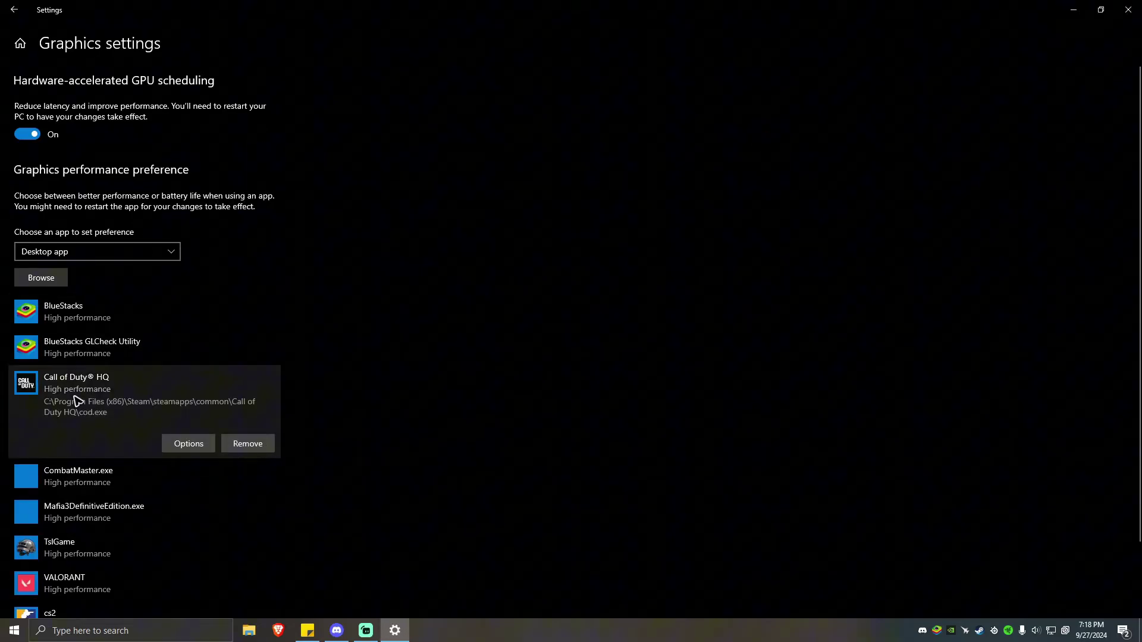
pyautogui.click(186, 447)
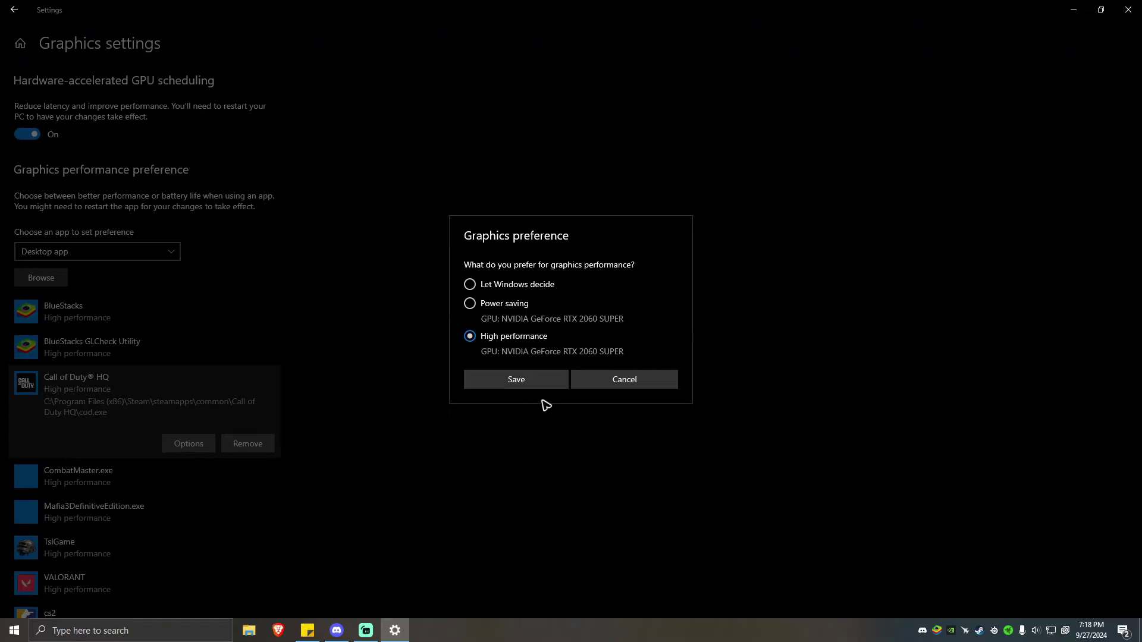
pyautogui.click(643, 390)
pyautogui.click(1128, 10)
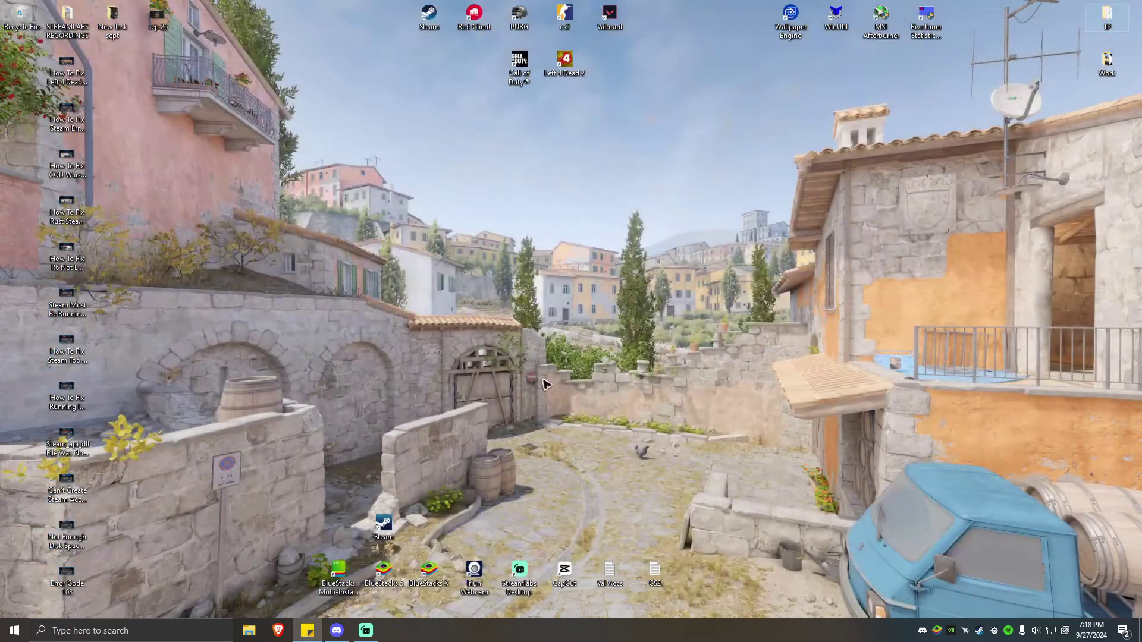
# Step: Refresh the desktop, then open Settings from the Steam client's main menu
pyautogui.rightClick(449, 296)
pyautogui.click(466, 333)
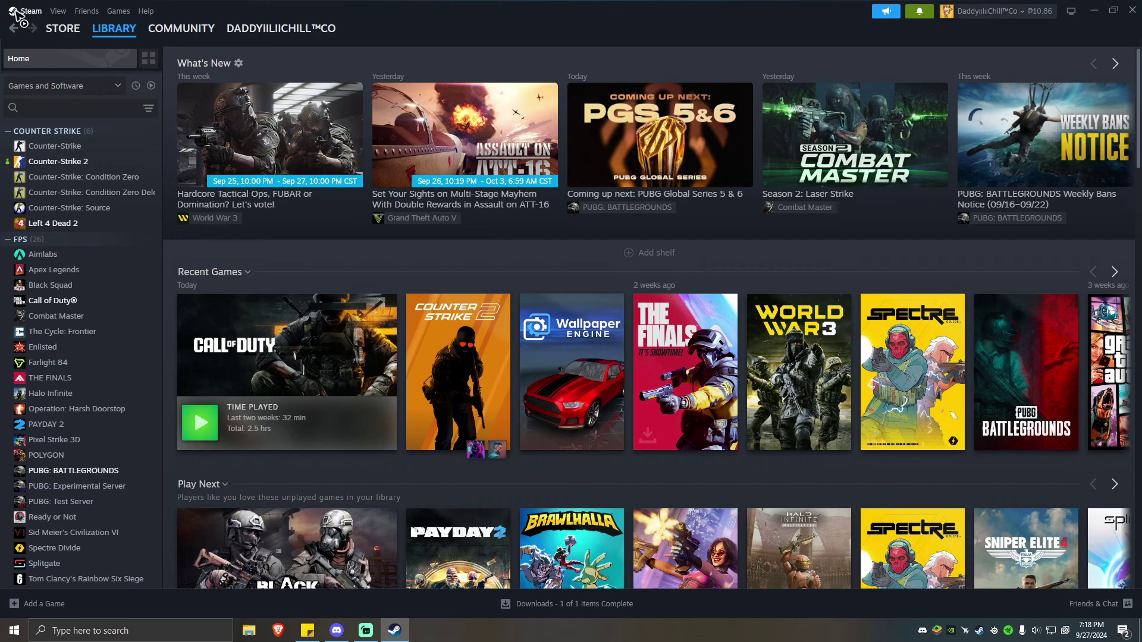
pyautogui.click(22, 10)
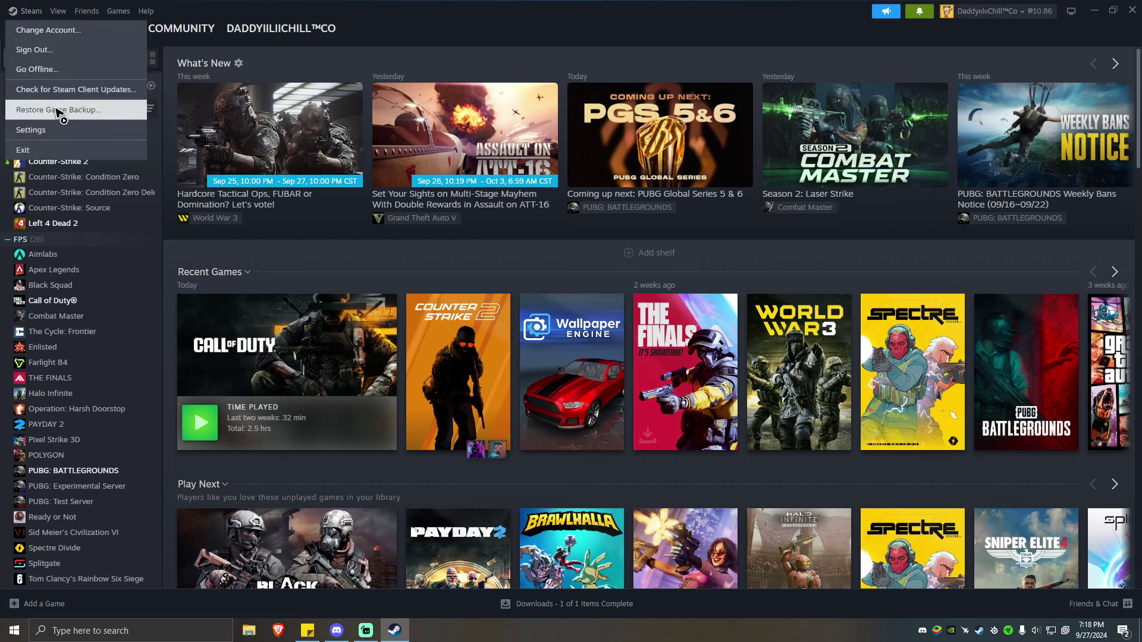
pyautogui.click(35, 130)
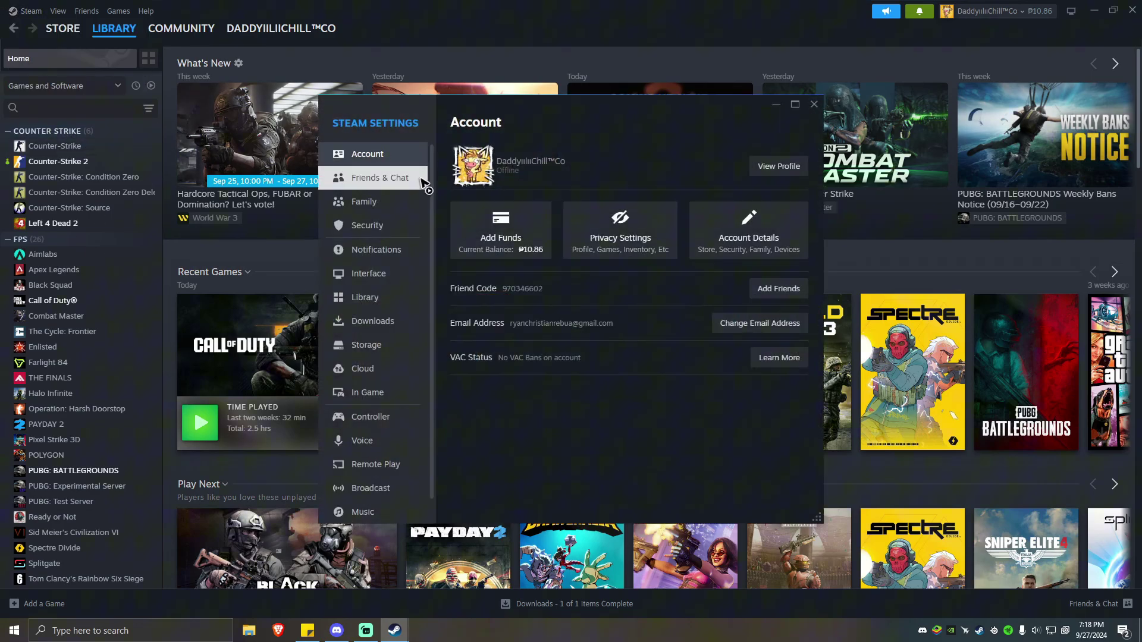
# Step: Run Repair Library on the C: drive library in Storage settings, then close Settings
pyautogui.click(422, 352)
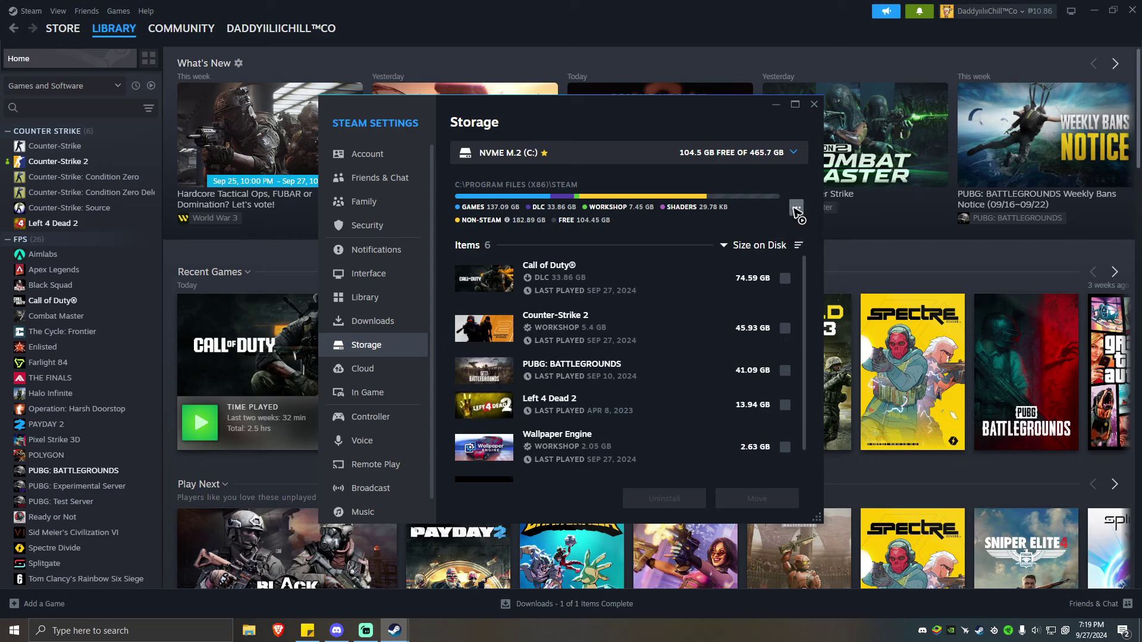
pyautogui.click(795, 208)
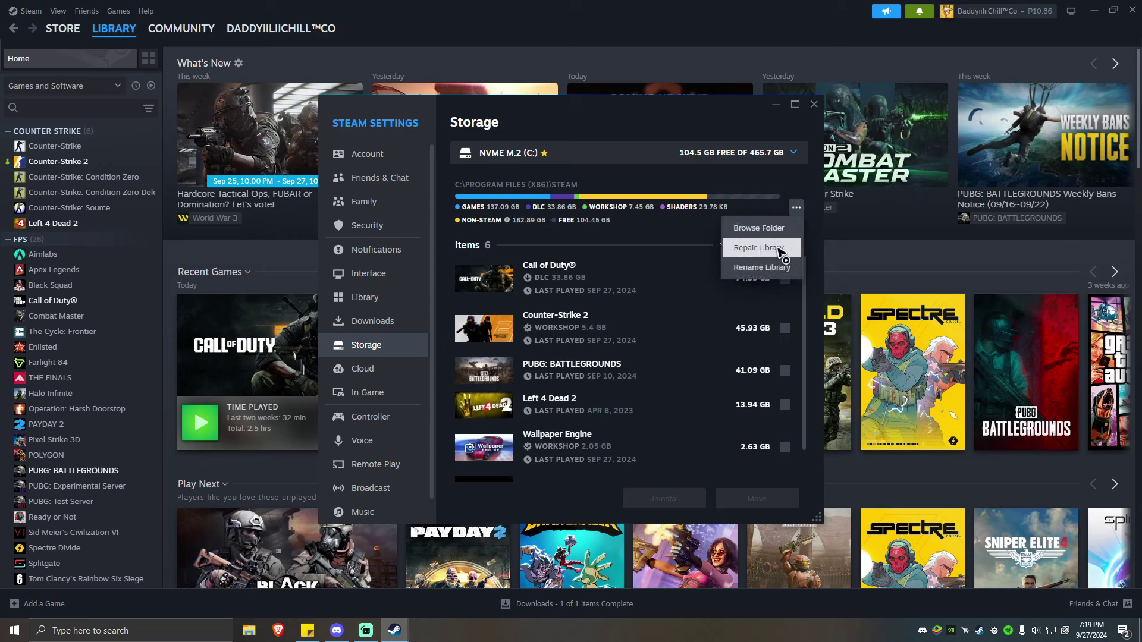
pyautogui.click(662, 231)
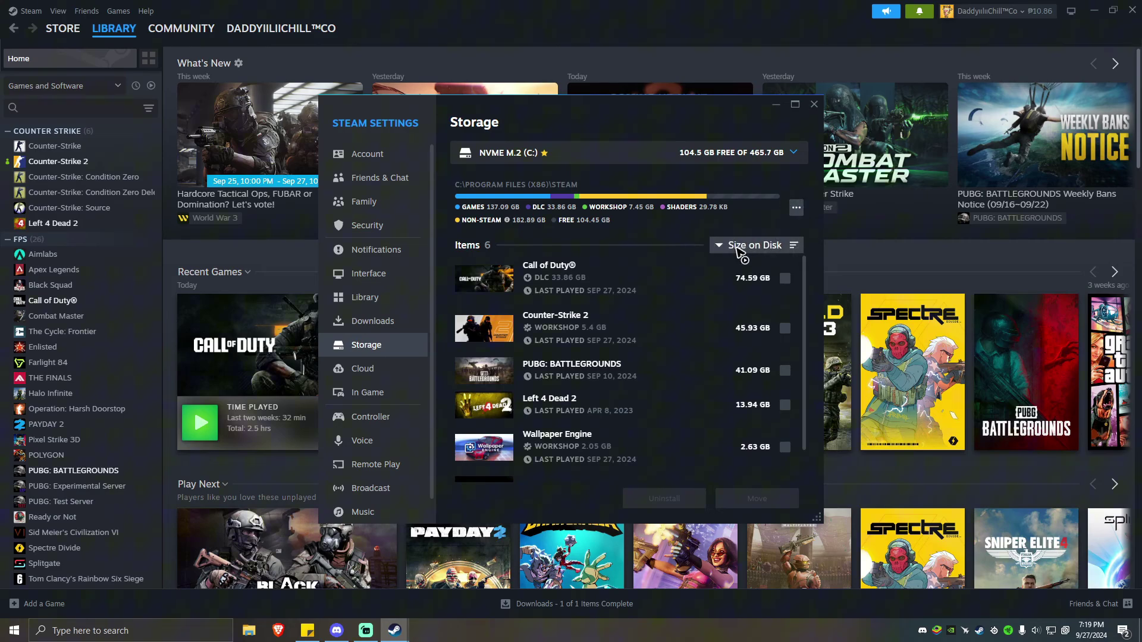
pyautogui.click(813, 104)
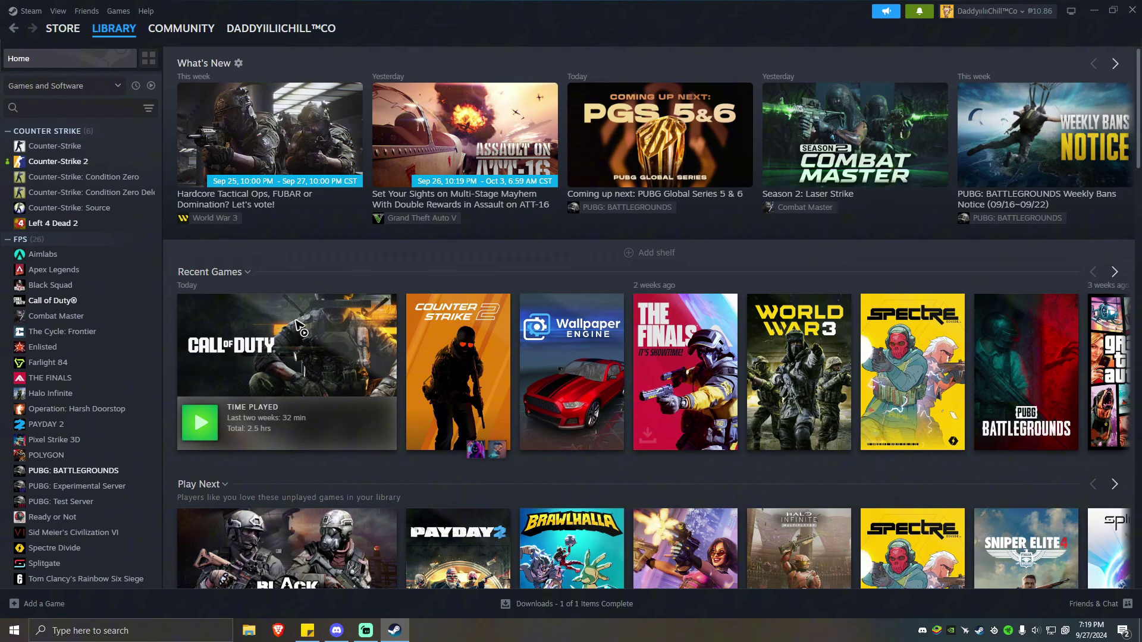
pyautogui.moveTo(935, 301)
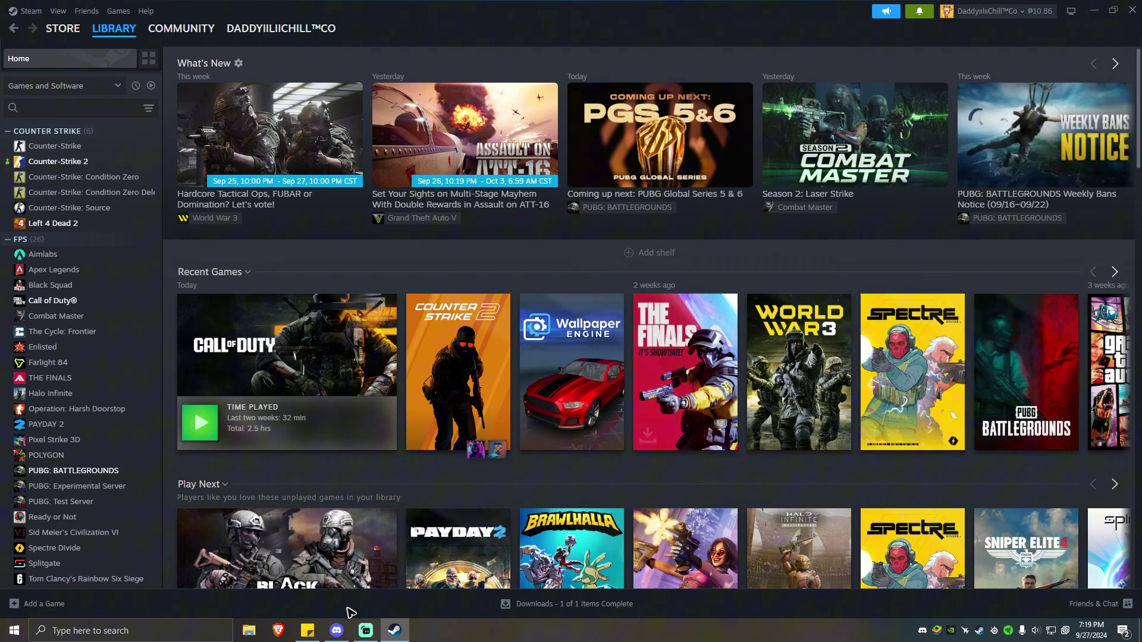
pyautogui.moveTo(351, 638)
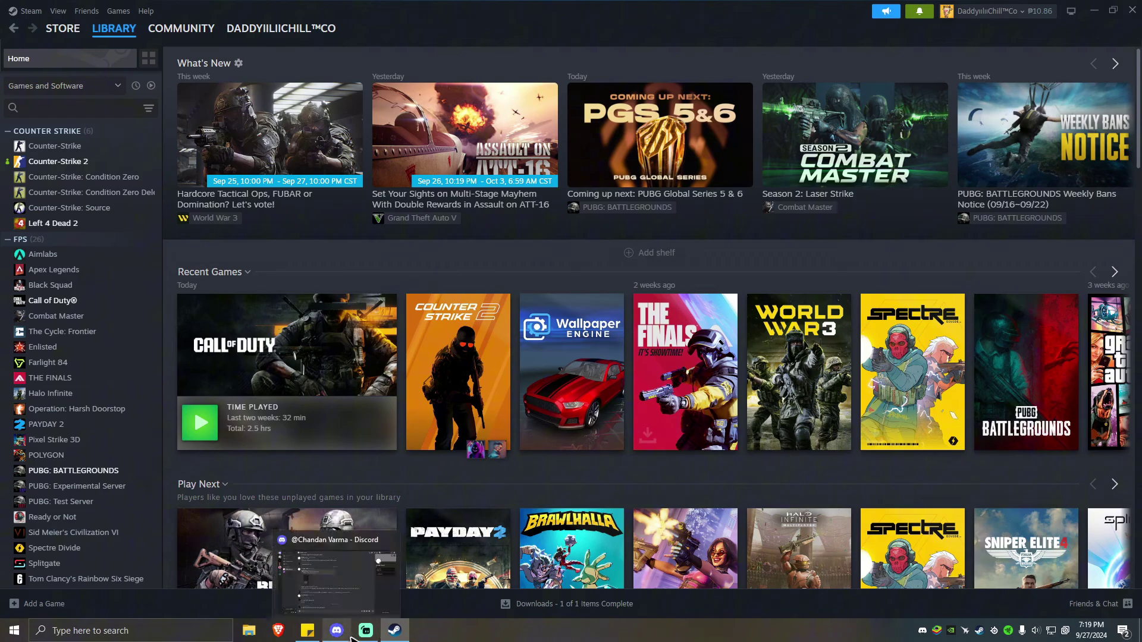